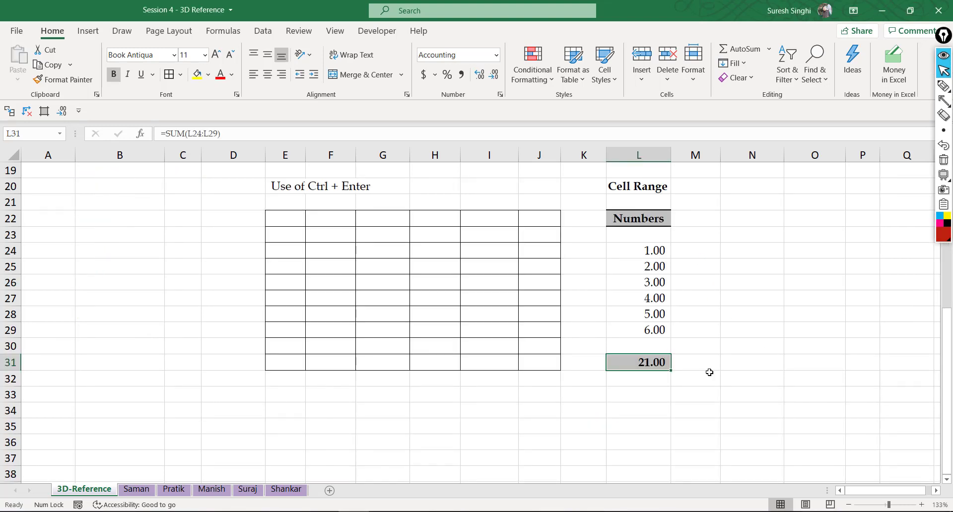
Make the "Use of Ctrl + Enter" heading in E20 bold and check the cell range of the SUM formula in L31
left_click(277, 185)
key("ctrl+b")
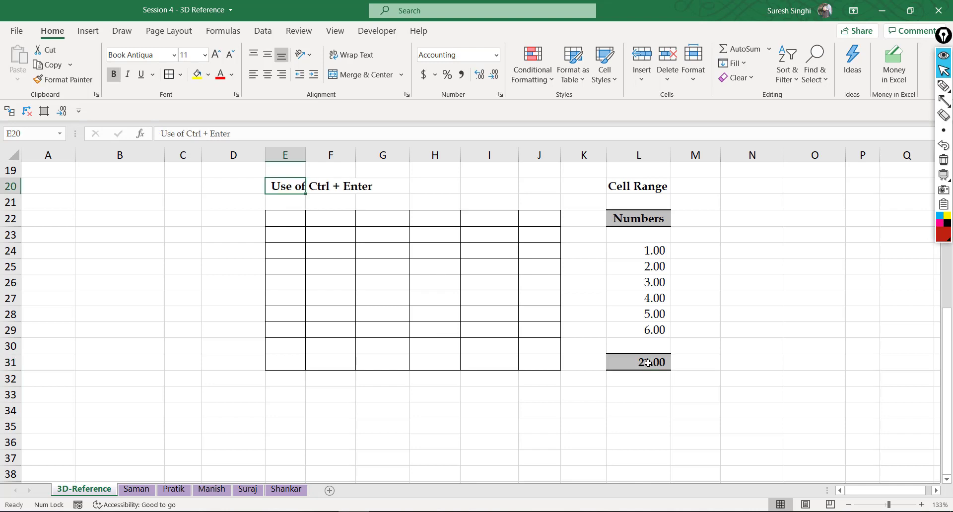
left_click(647, 363)
key("F2")
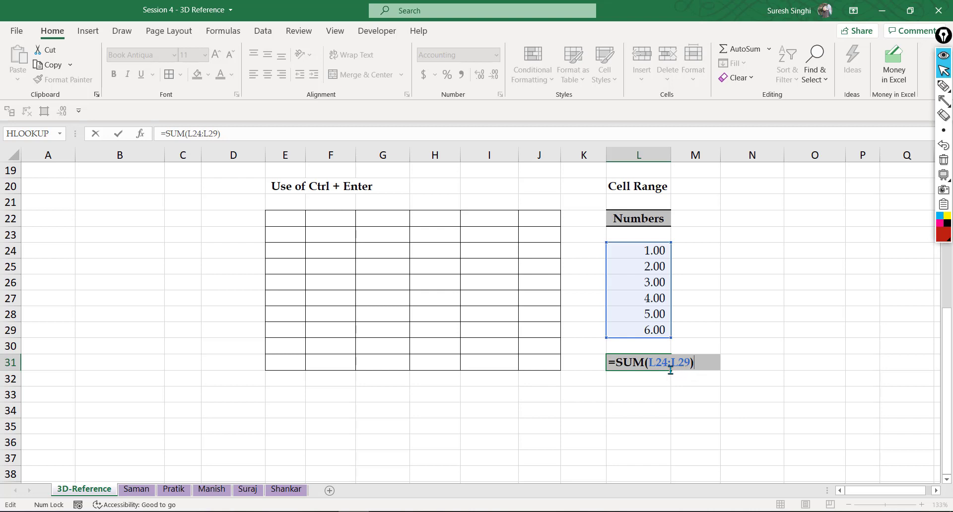
key("ctrl+Return")
Enter 1000 in L23, directly above the numbers covered by the SUM formula
left_click(638, 235)
type("1,00")
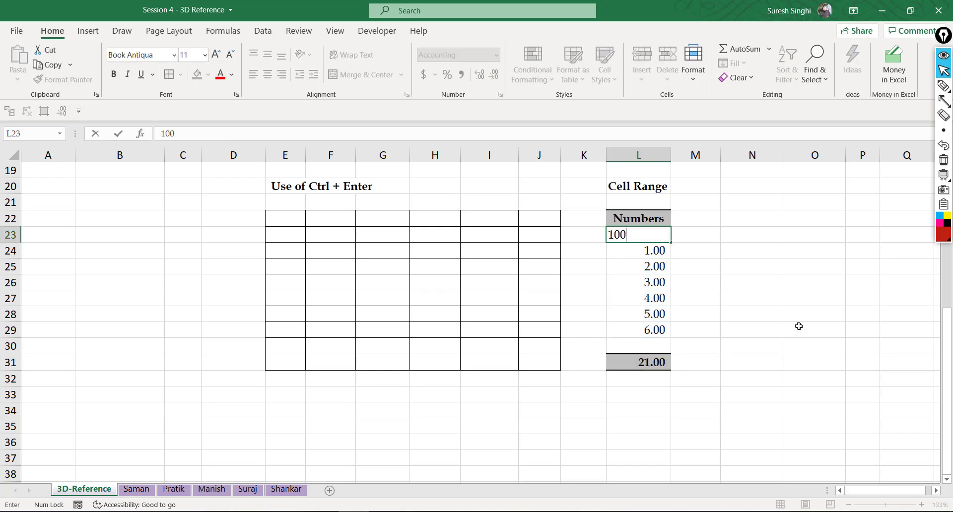
type("0")
key("Return")
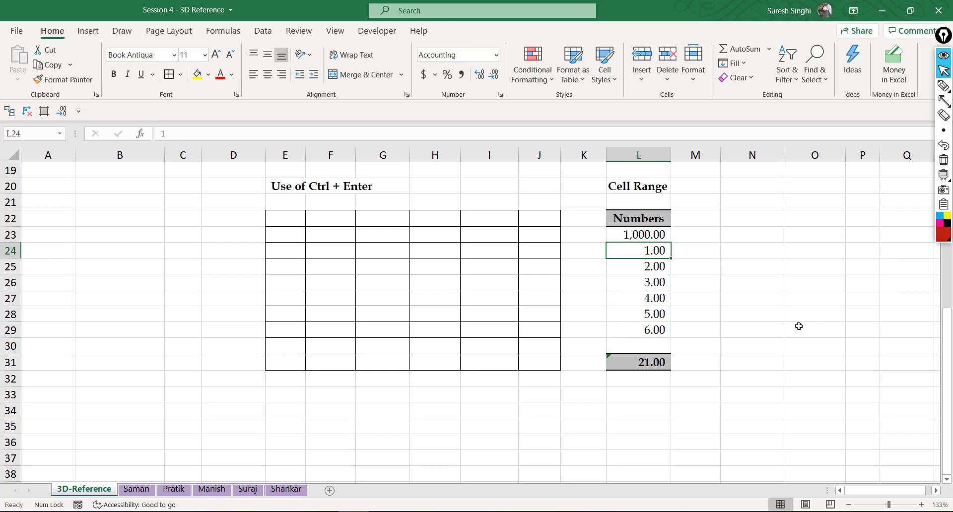
Inspect which cells the total formula in L31 references
key("Down")
key("Down")
key("Down")
key("Down")
key("Down")
key("Down")
key("Down")
key("F2")
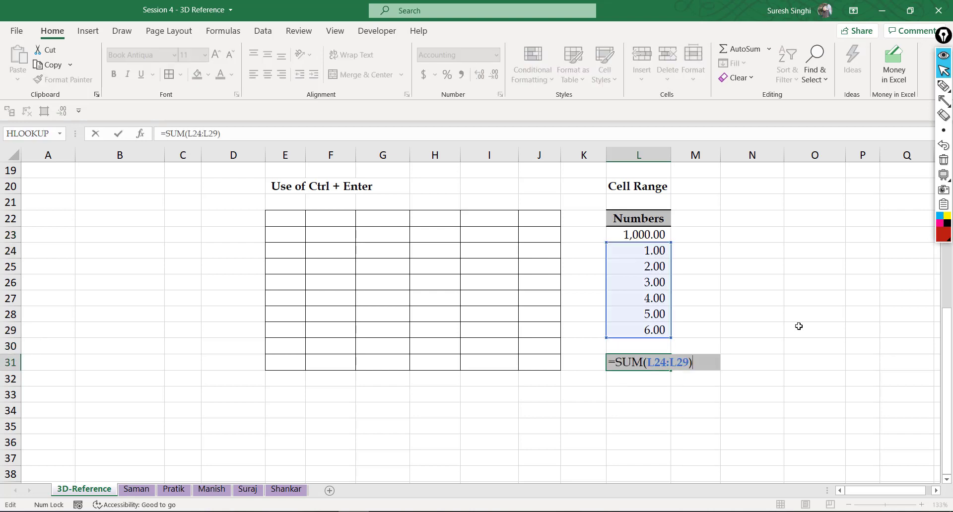
key("shift+Return")
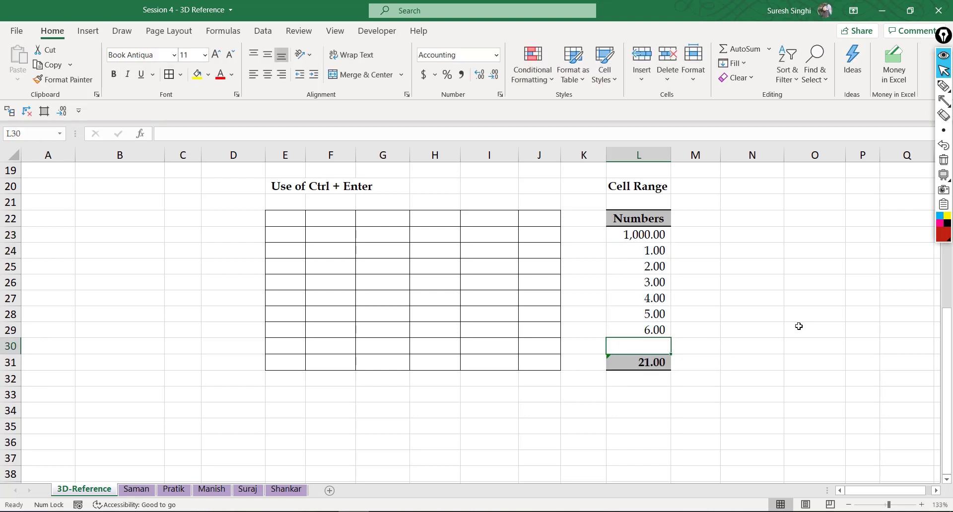
Enter 1000 in L30, directly above the total, and recheck the range referenced by the formula in L31
type("1000")
key("Return")
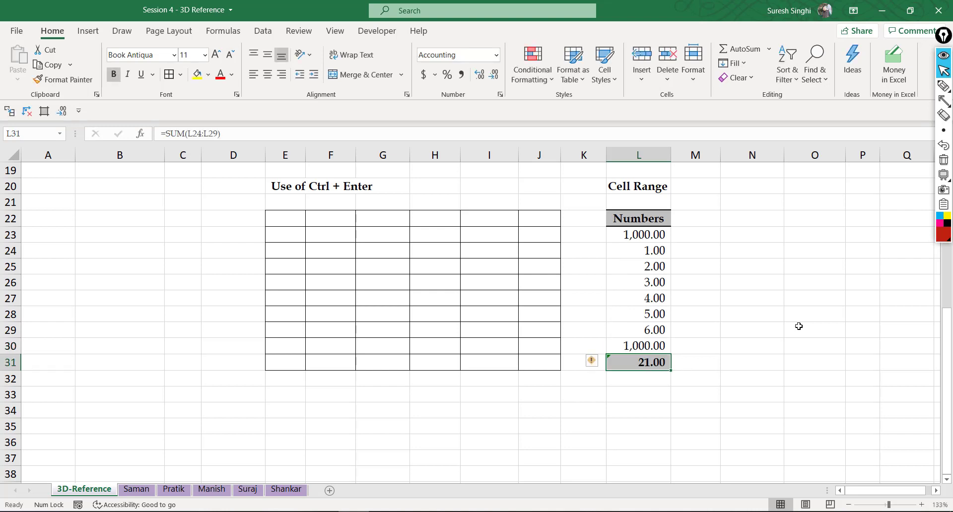
key("F2")
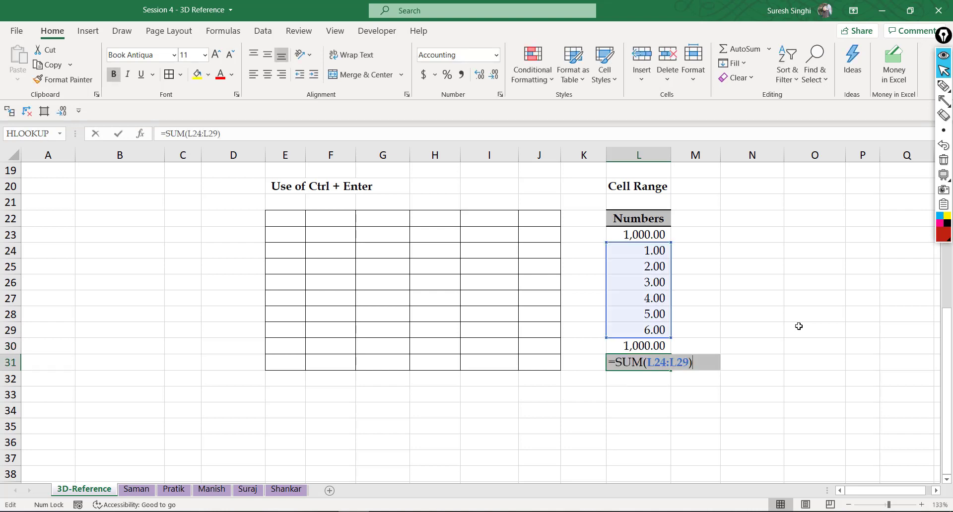
key("Escape")
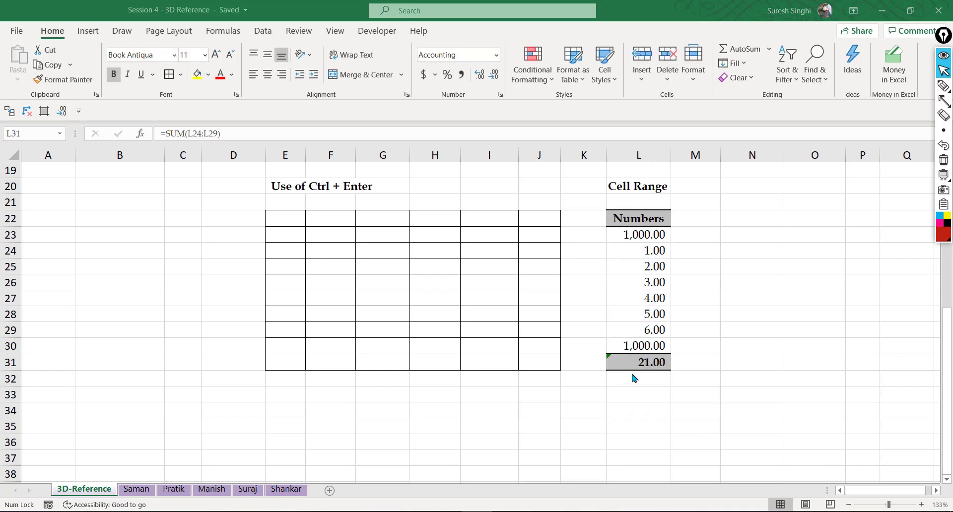
left_click(617, 361)
key("F2")
key("Escape")
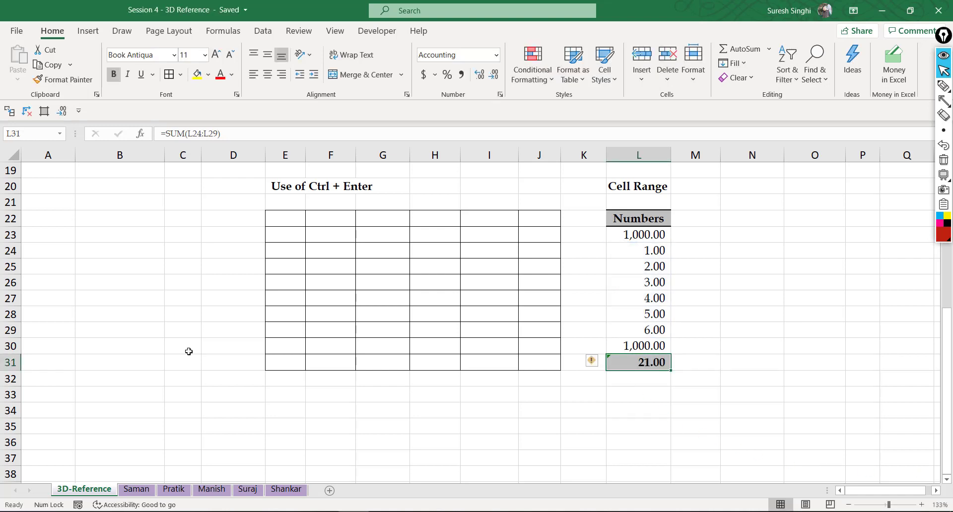
Insert a new row at row 27, inside the summed range, and enter 2500 in L27
left_click(10, 299)
right_click(10, 299)
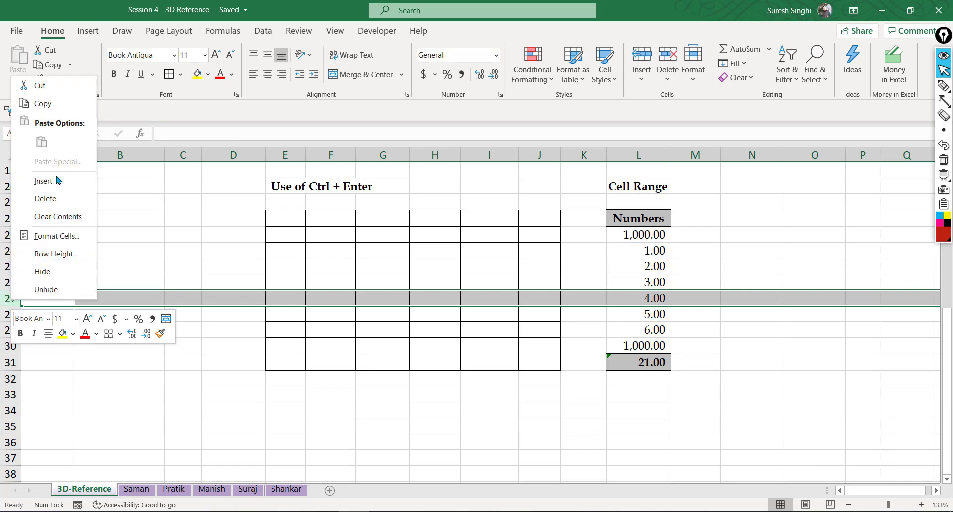
left_click(49, 180)
left_click(626, 297)
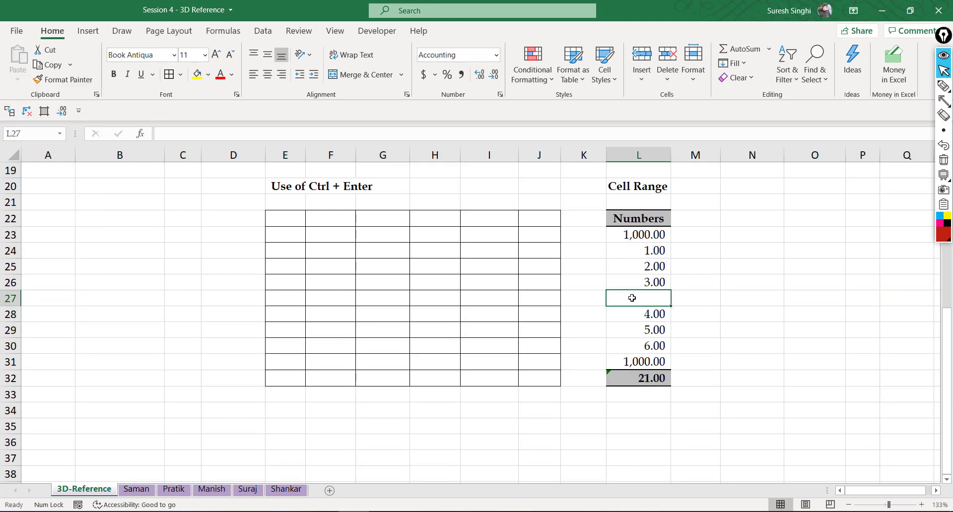
type("25000")
key("BackSpace")
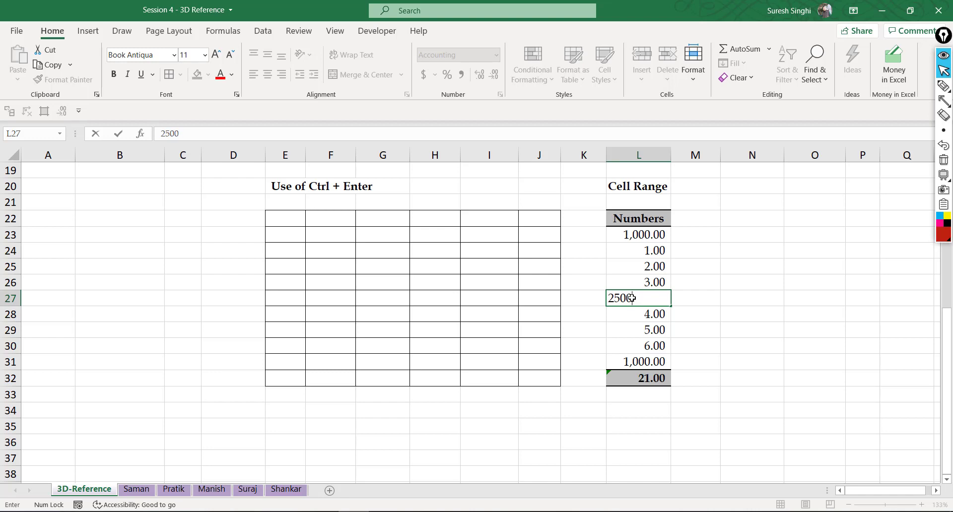
key("Return")
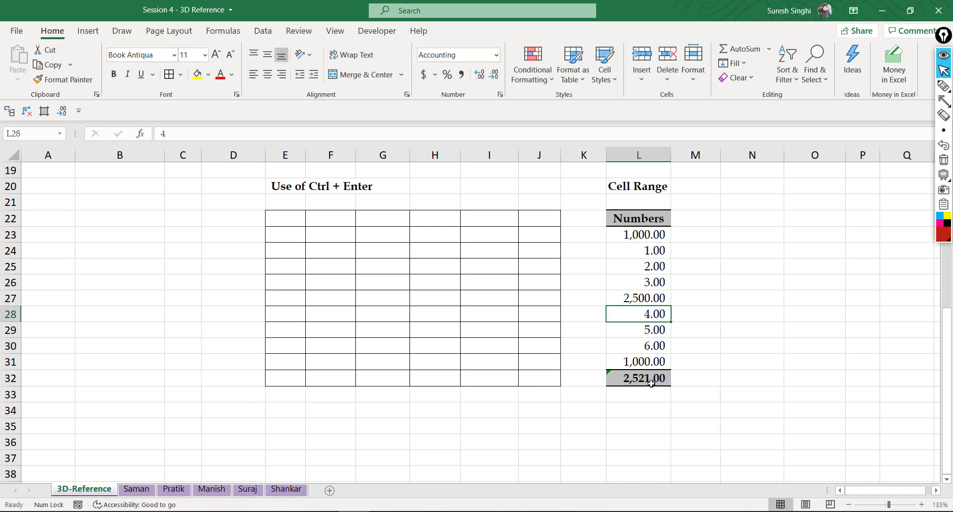
Examine the cell range referenced by the total formula in L32
left_click(650, 380)
key("ctrl+shift+3")
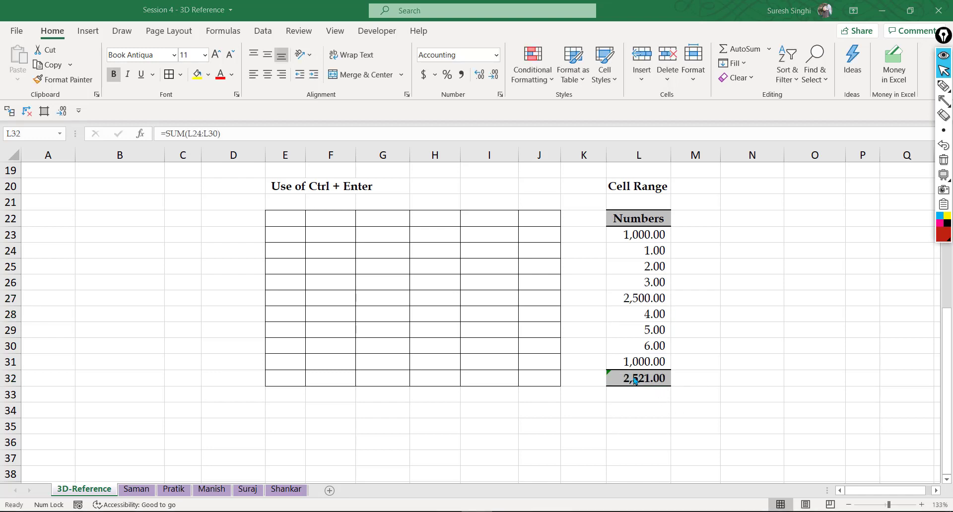
left_click(635, 380)
double_click(633, 378)
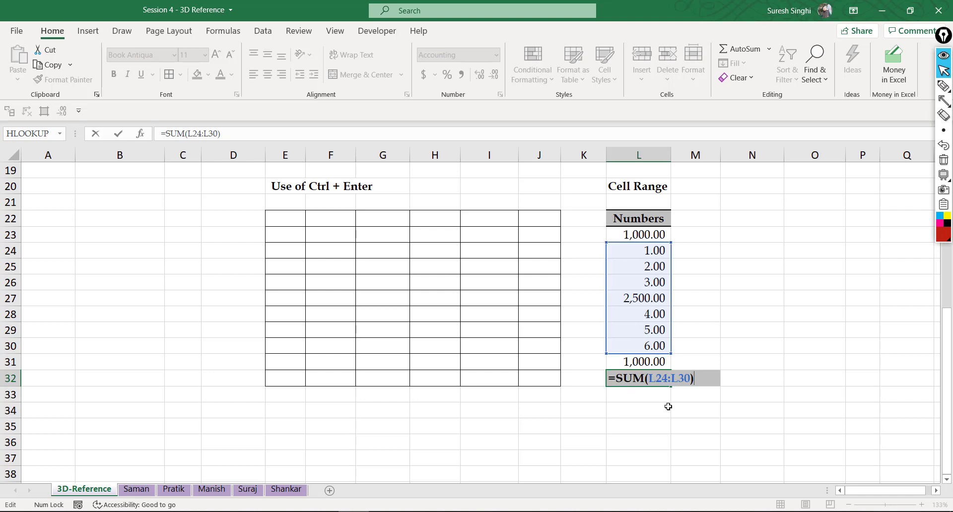
Fill every cell of the bordered range E22:J32 with "3D Ref" in one entry and overwrite them all with a first name
left_click(278, 221)
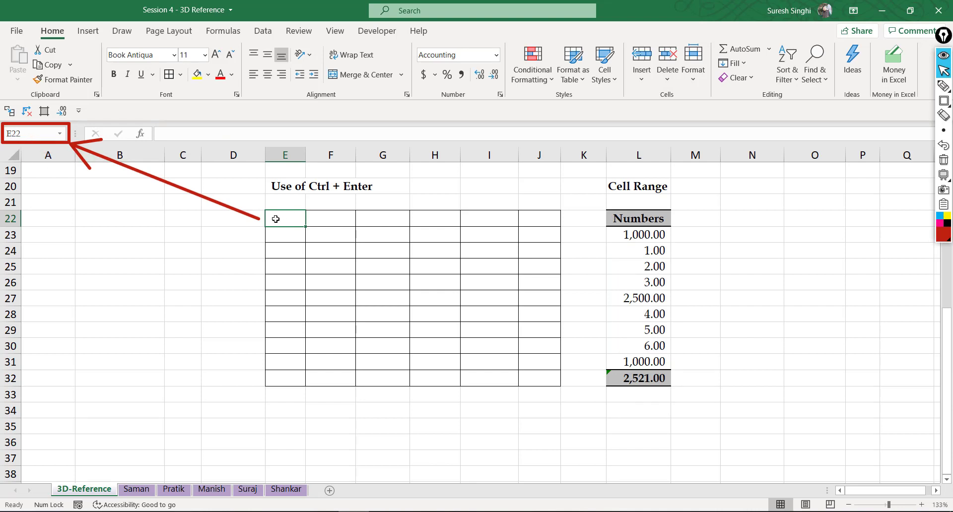
left_click_drag(276, 219, 538, 383)
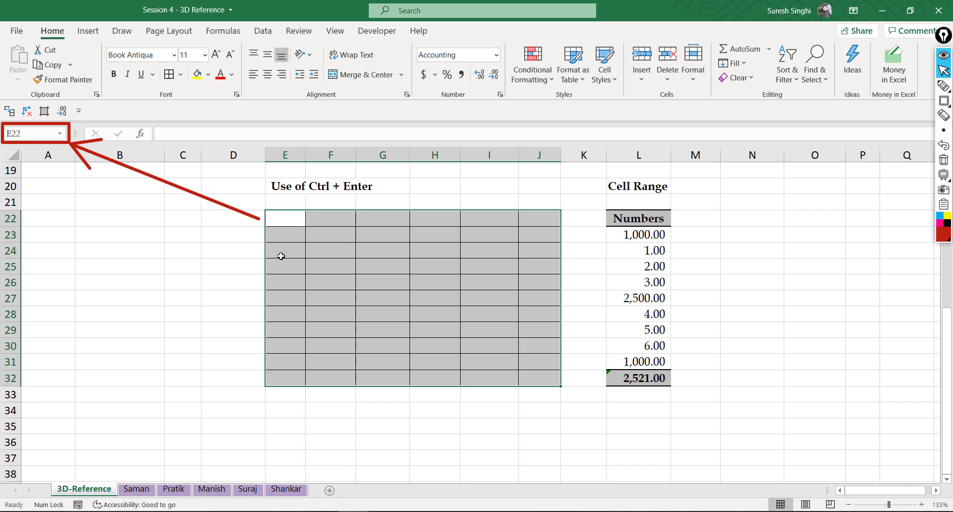
type("3")
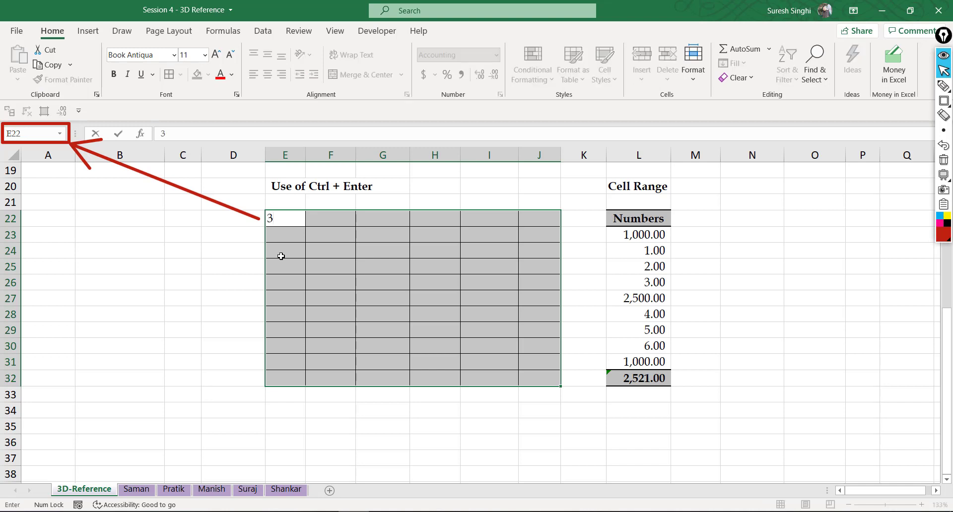
type("D Ref")
key("ctrl+Return")
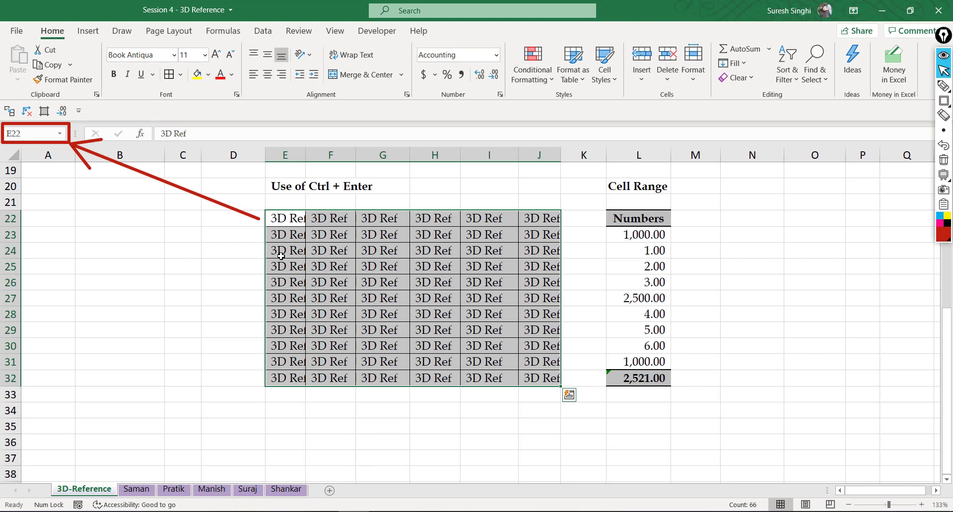
type("Suresh")
key("ctrl+Return")
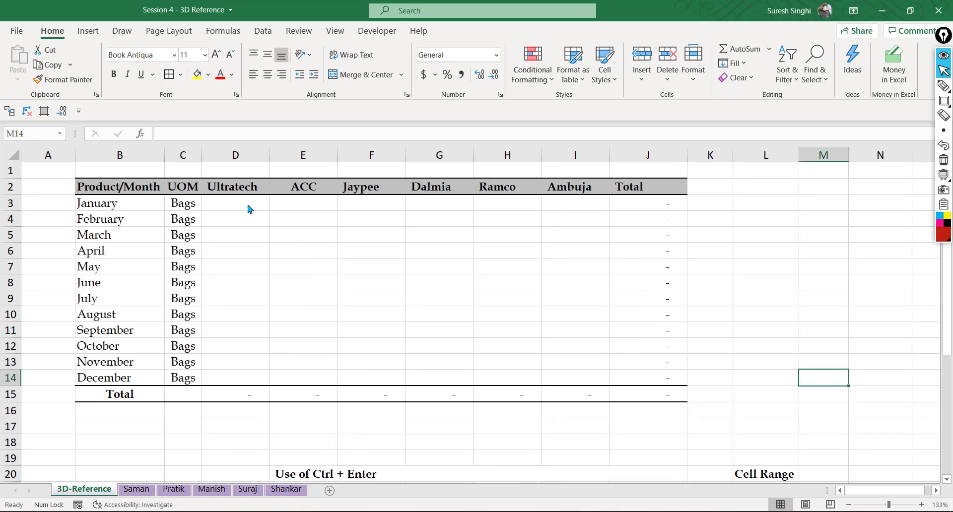
Outline the monthly product table, its brand headers D2:I2 and the five person-named sheet tabs with red annotation rectangles
left_click(248, 204)
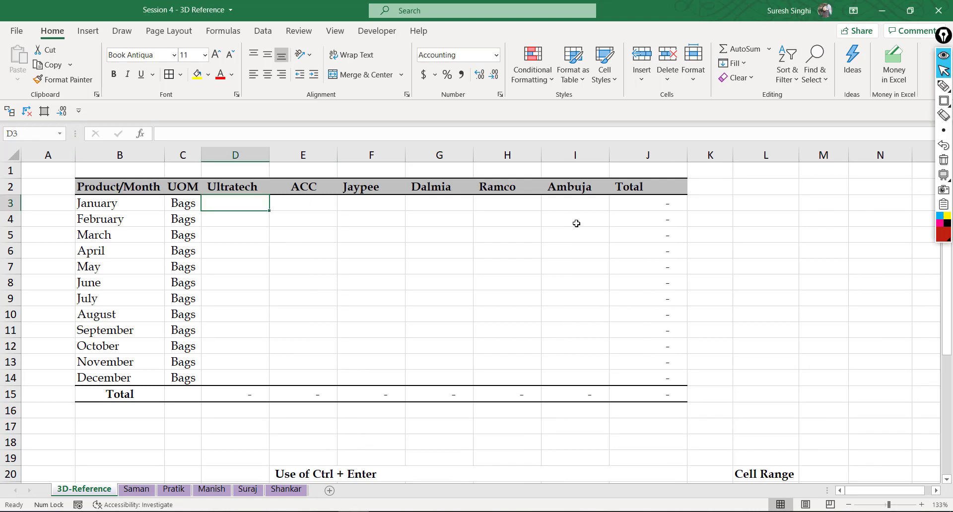
key("ctrl+shift+r")
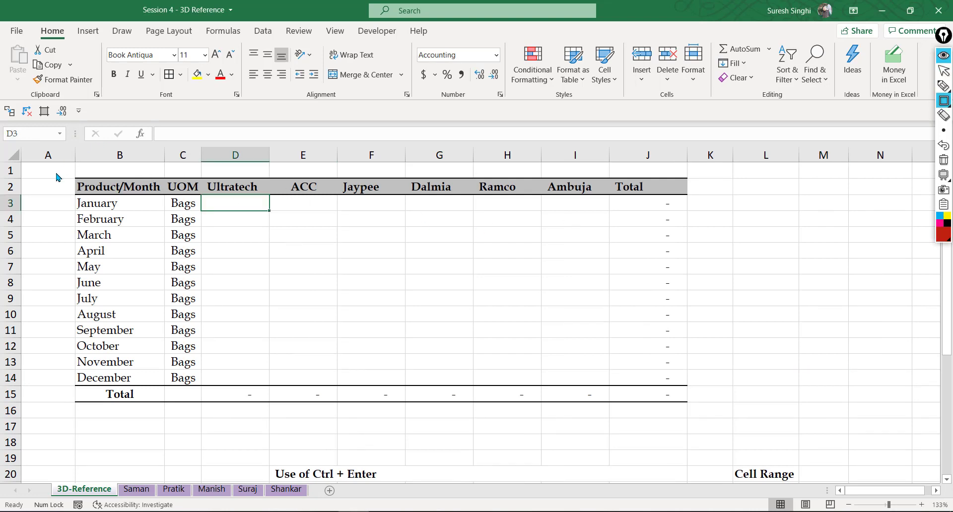
mouse_move(56, 173)
left_mouse_down()
mouse_move(651, 362)
mouse_move(694, 410)
left_mouse_up()
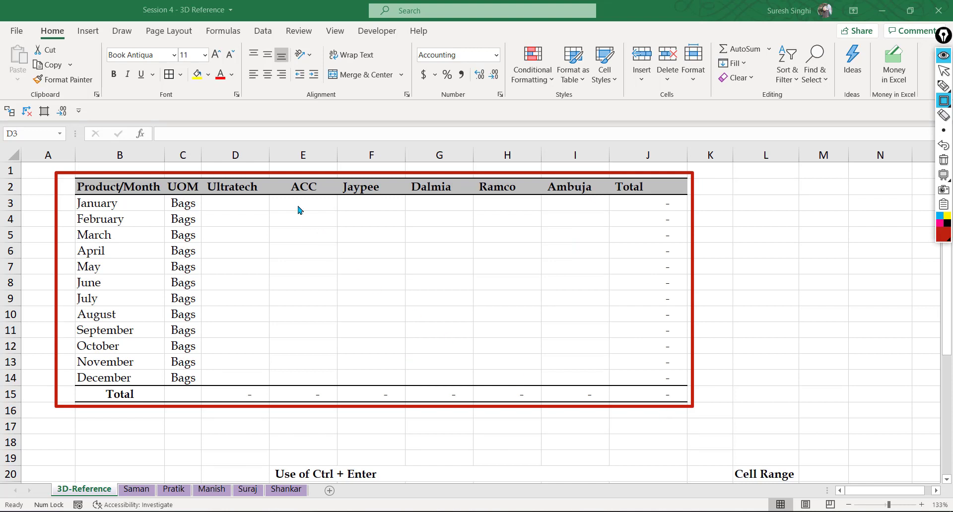
mouse_move(201, 163)
left_mouse_down()
mouse_move(273, 197)
mouse_move(610, 203)
left_mouse_up()
left_click_drag(121, 474, 318, 507)
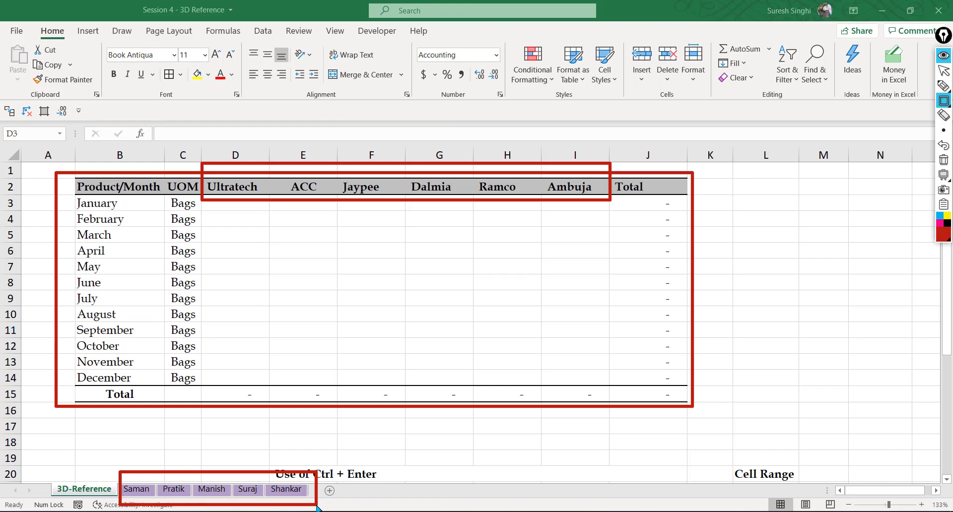
key("ctrl+shift+2")
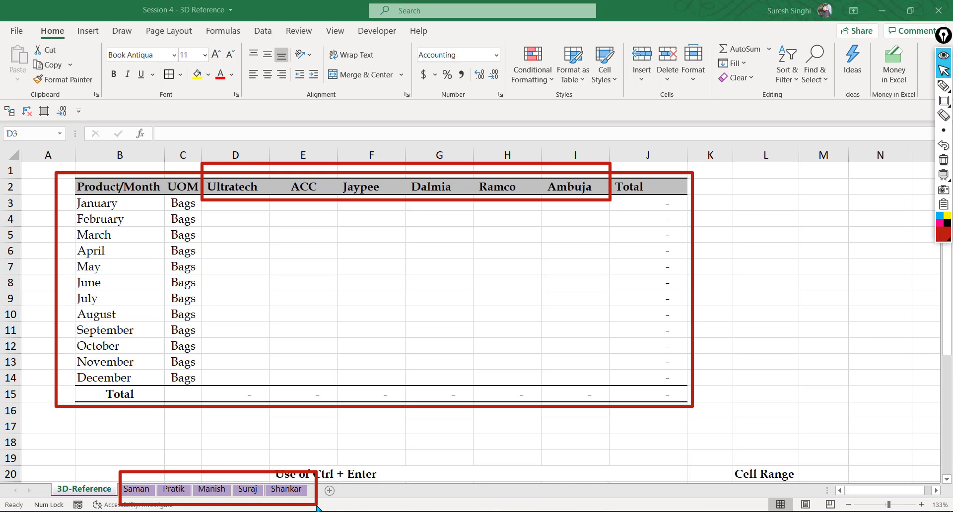
Review the monthly brand quantities on each of the five person-named sheets and return to the 3D-Reference sheet
left_click(141, 492)
left_click(142, 493)
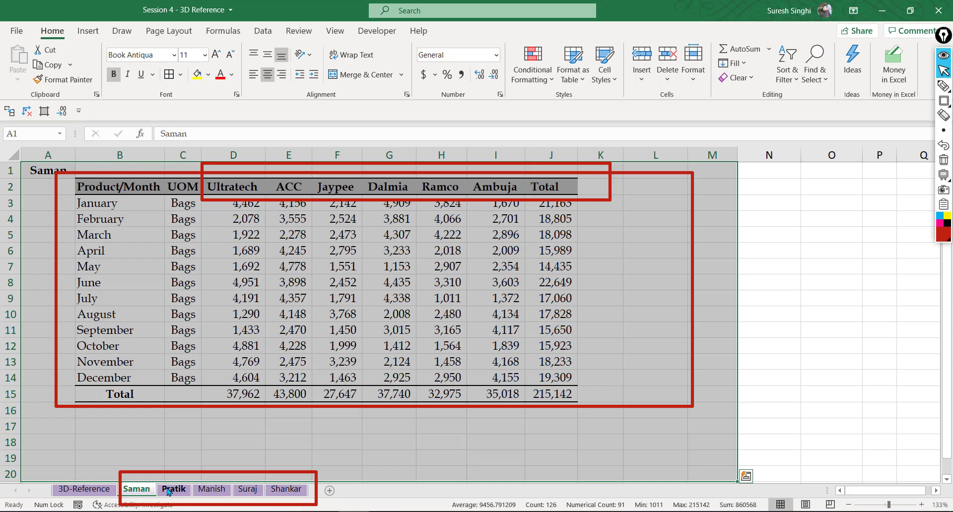
left_click(168, 491)
left_click(211, 491)
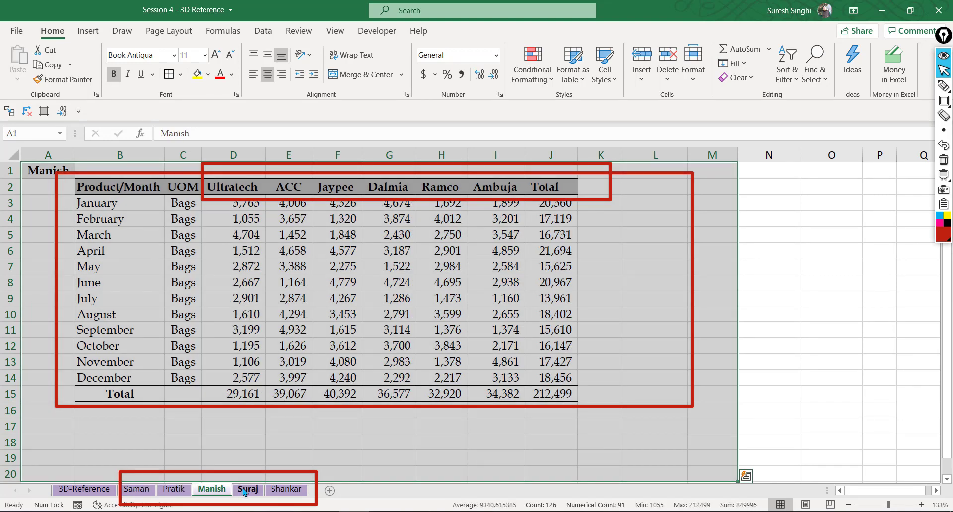
left_click(244, 490)
left_click(285, 491)
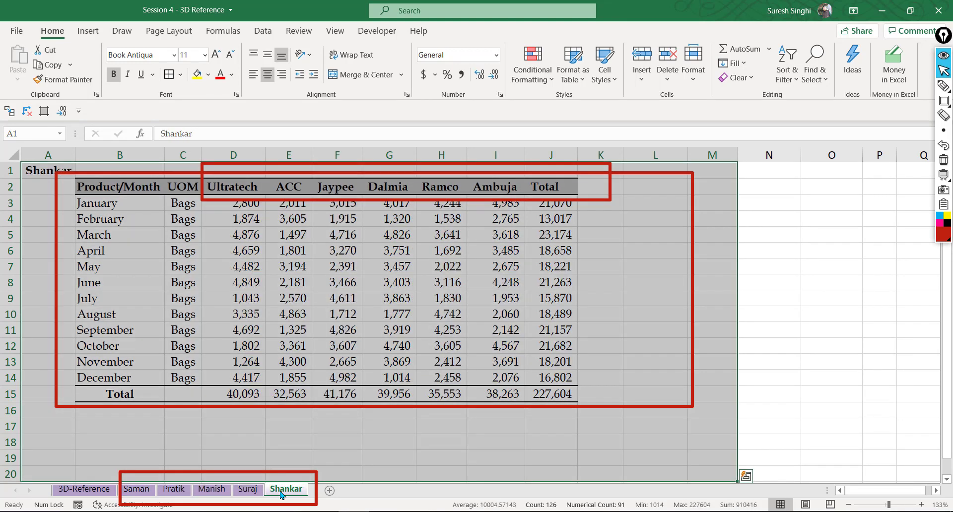
left_click(84, 490)
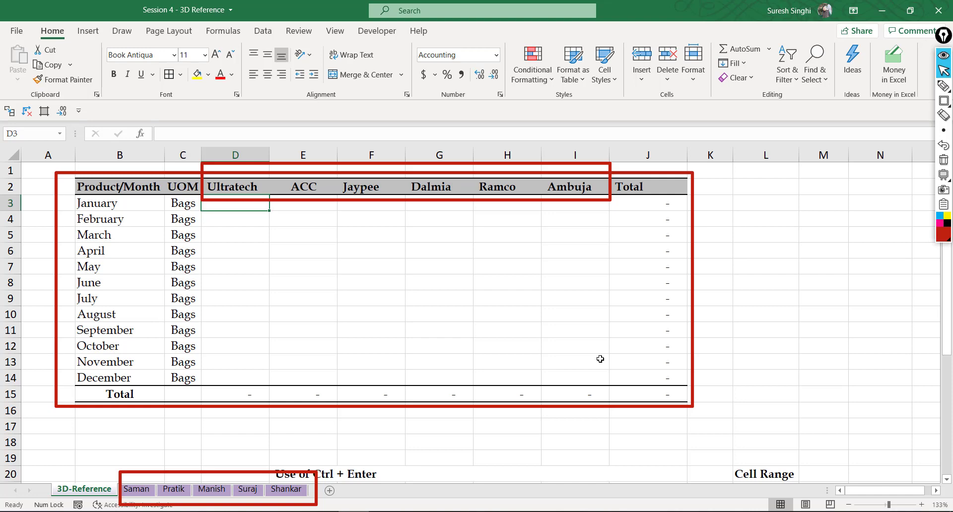
Enter a formula in D3 of the 3D-Reference sheet that adds cell D3 from each of the five person-named sheets
type("=")
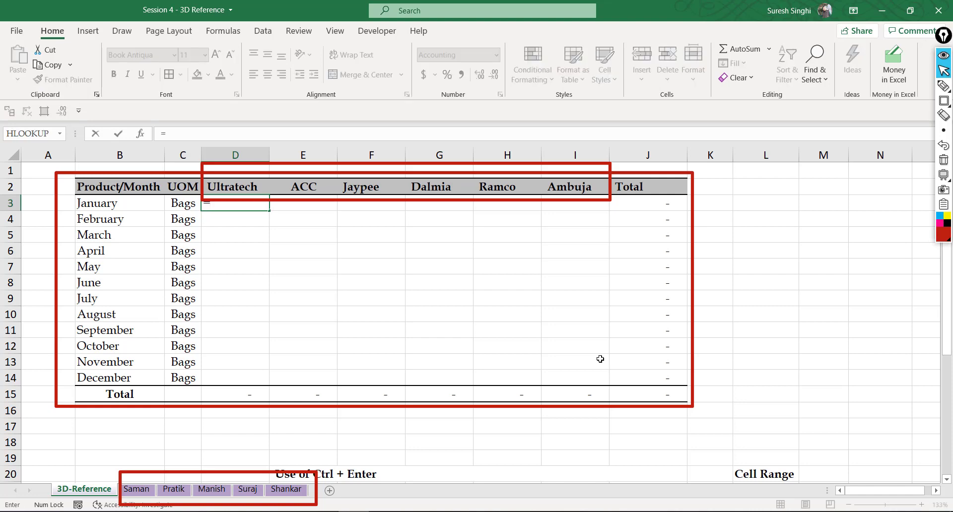
left_click(136, 489)
left_click(232, 203)
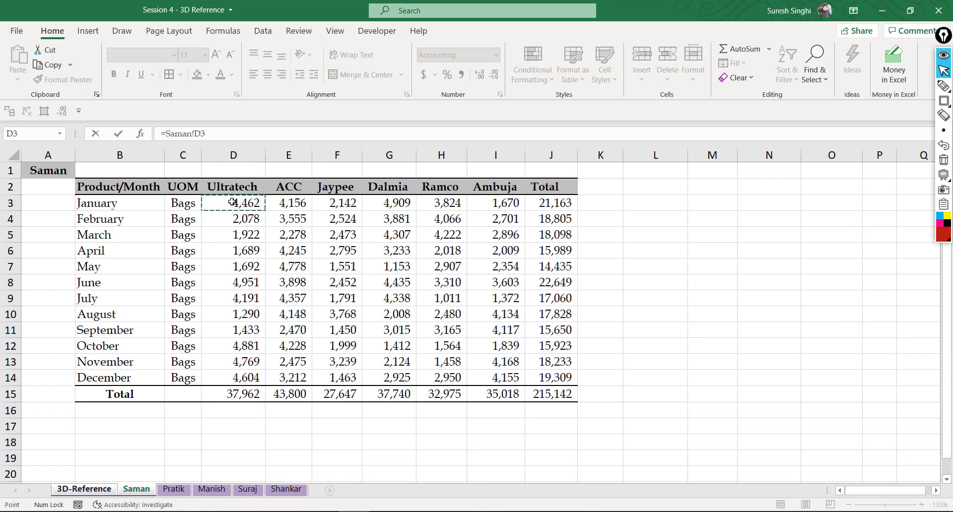
type("+")
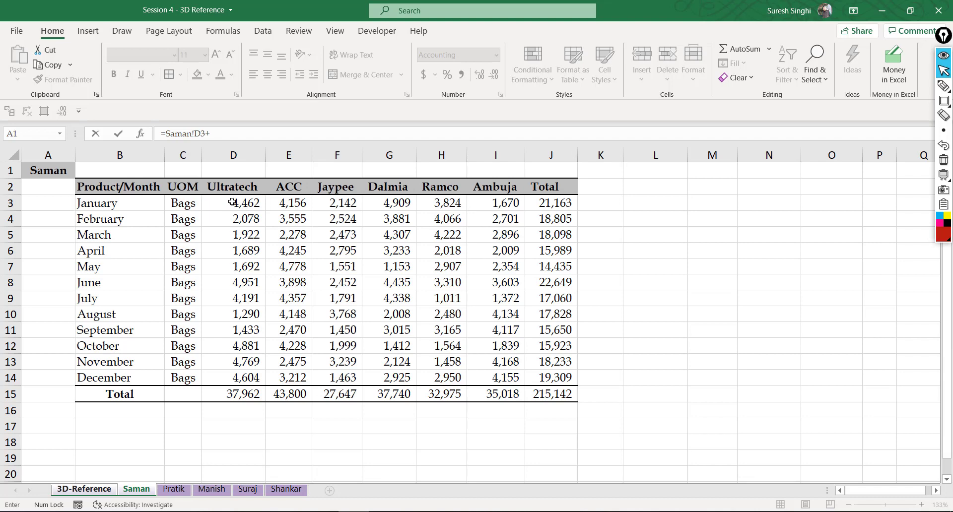
left_click(174, 489)
left_click(233, 202)
type("+")
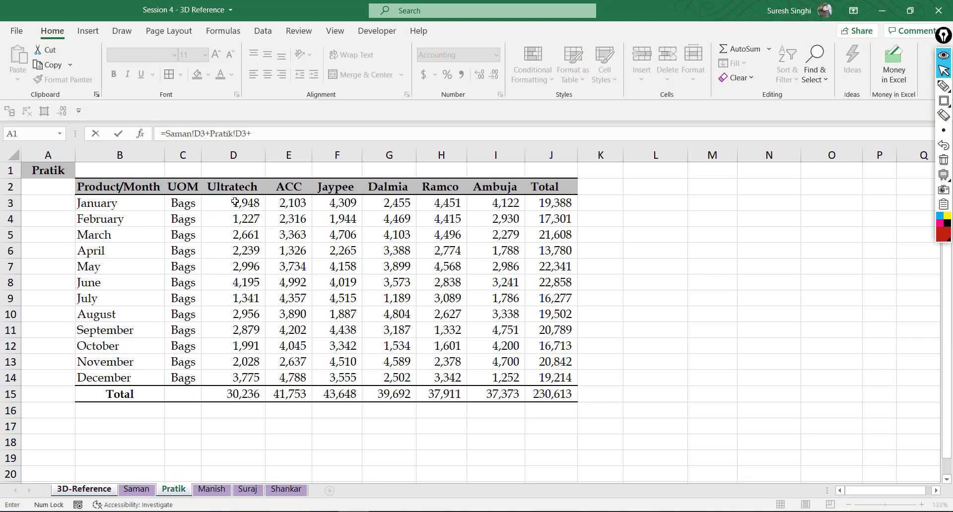
left_click(211, 489)
left_click(233, 202)
type("+")
left_click(247, 489)
left_click(234, 203)
type("+")
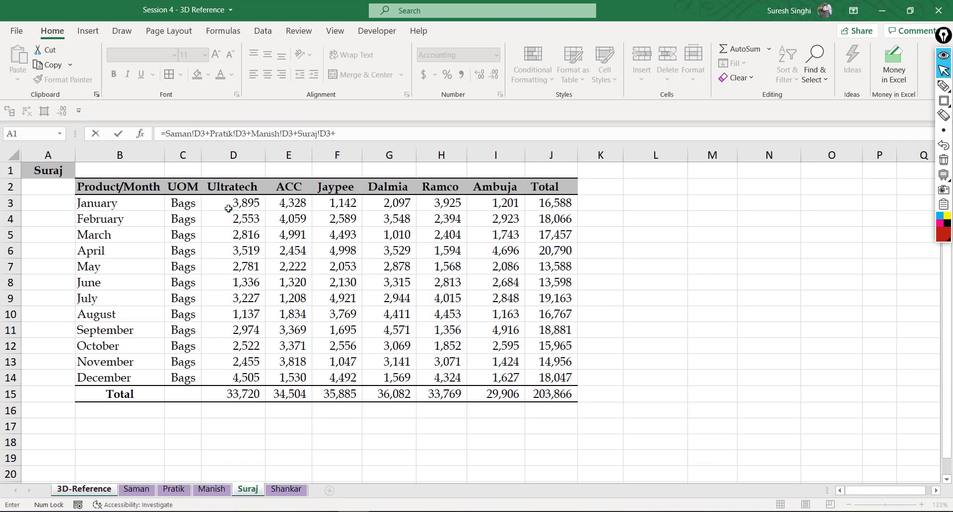
left_click(286, 490)
left_click(214, 202)
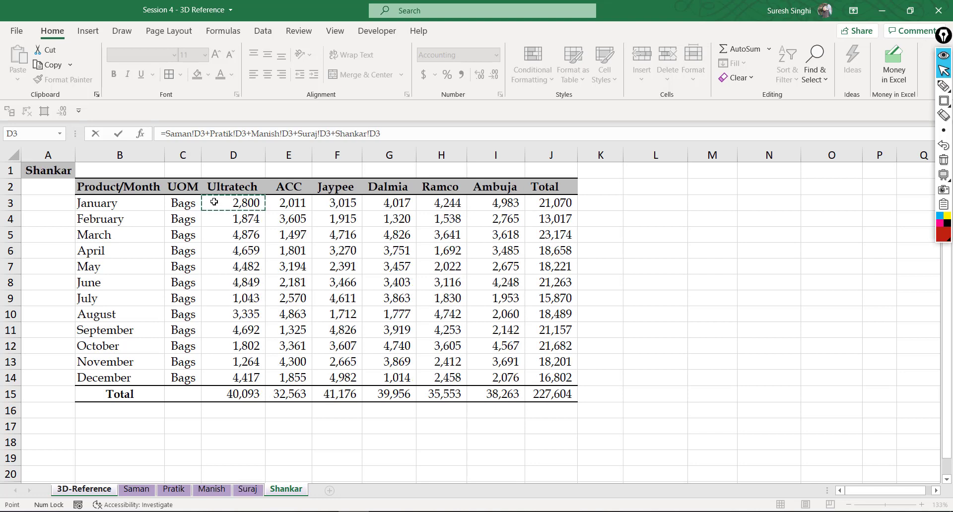
key("Return")
Copy the addition formula from D3 to the whole range D3:I14 and clear the copy marquee
left_click(214, 202)
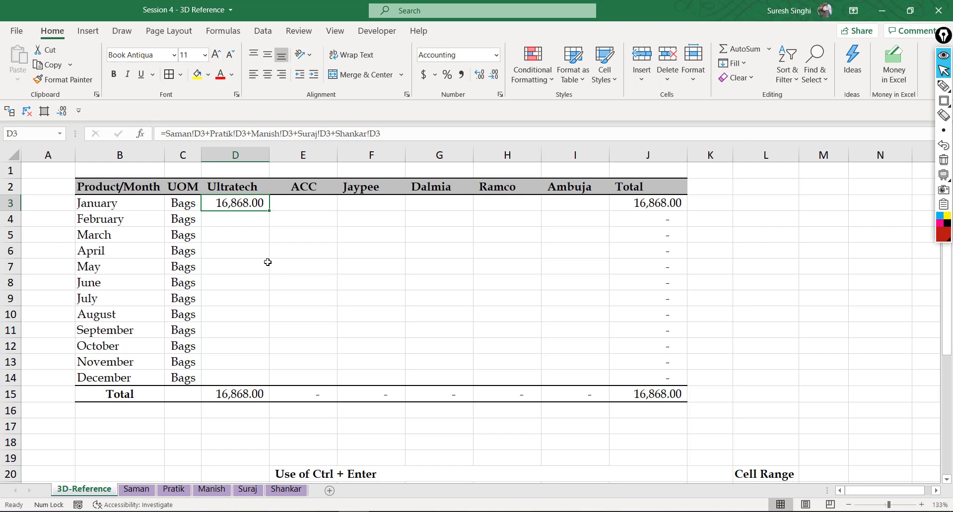
key("ctrl+c")
key("shift+Right")
key("shift+Right")
key("shift+Right")
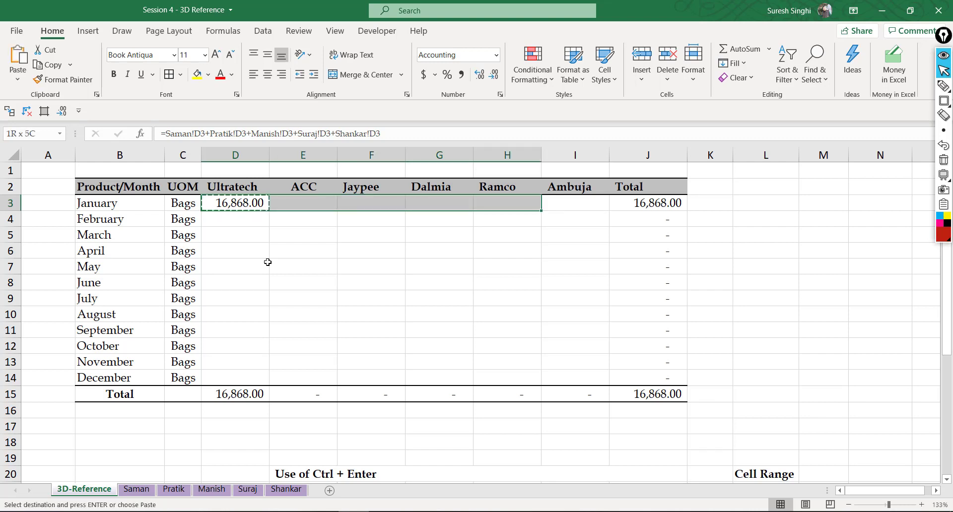
key("shift+Down")
key("shift+Down")
key("shift+Down")
key("shift+Down")
key("shift+Down")
key("shift+Down")
key("shift+Down")
key("shift+Down")
key("shift+Down")
key("shift+Down")
key("shift+Down")
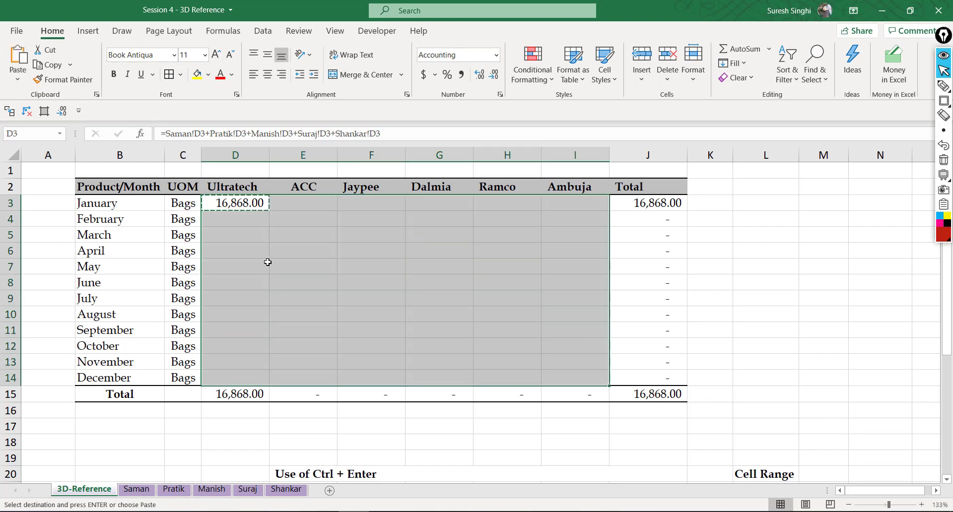
key("ctrl+v")
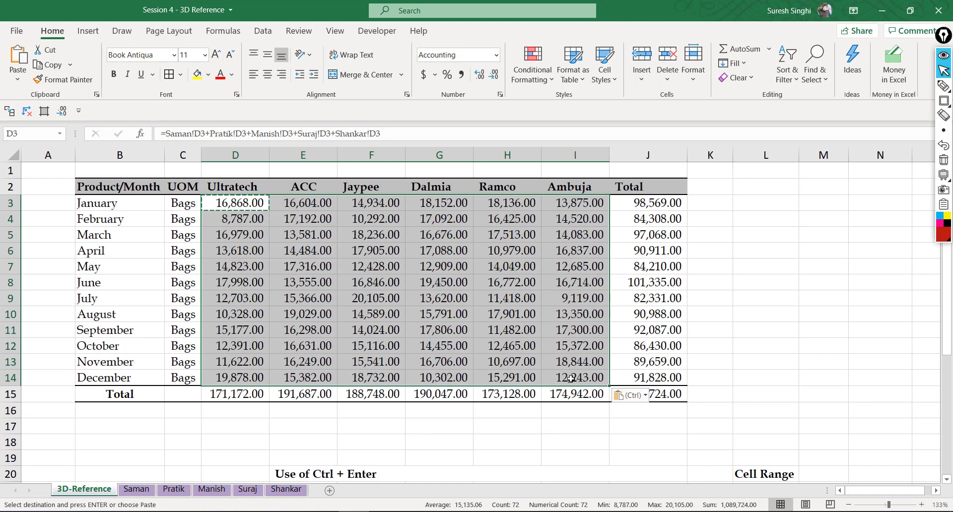
left_click(644, 395)
left_click(664, 287)
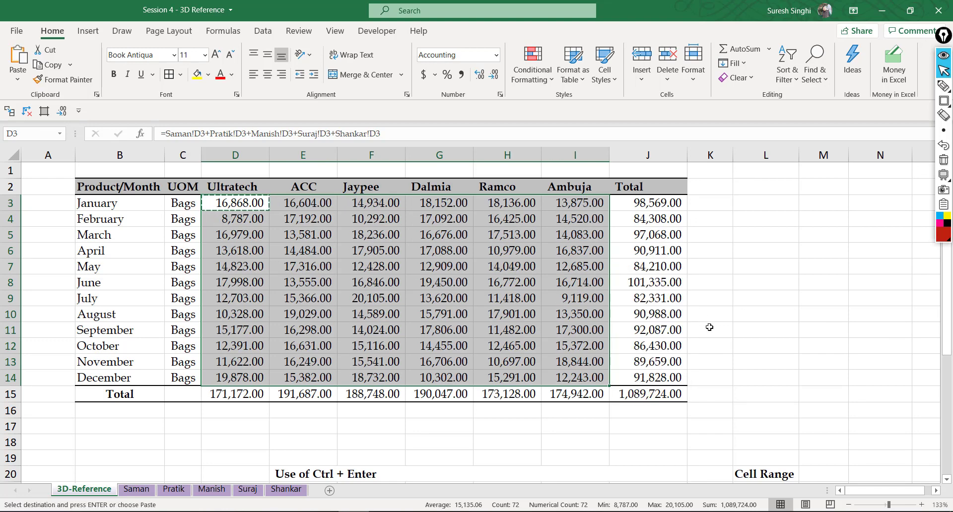
left_click(710, 346)
key("Escape")
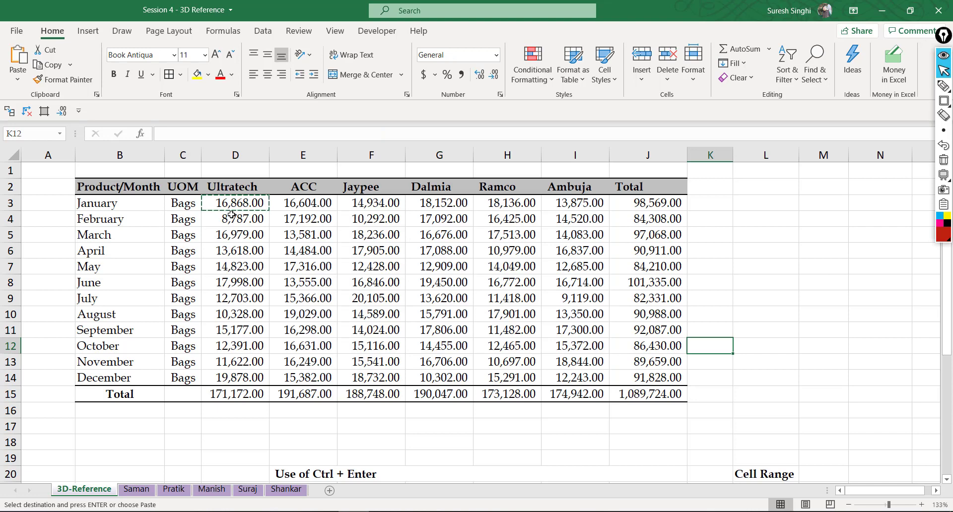
Select the quantity range D3:I14 and delete its contents
left_click(232, 202)
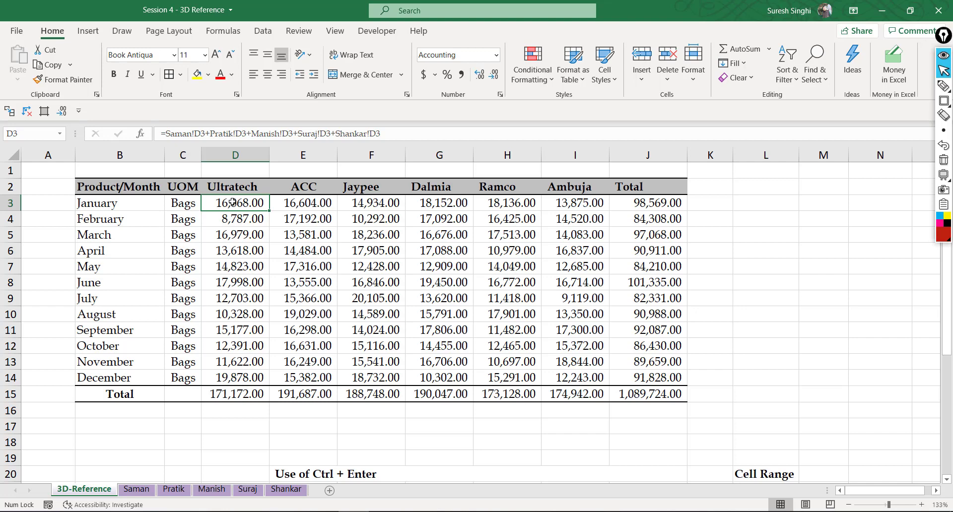
left_click_drag(232, 202, 576, 378)
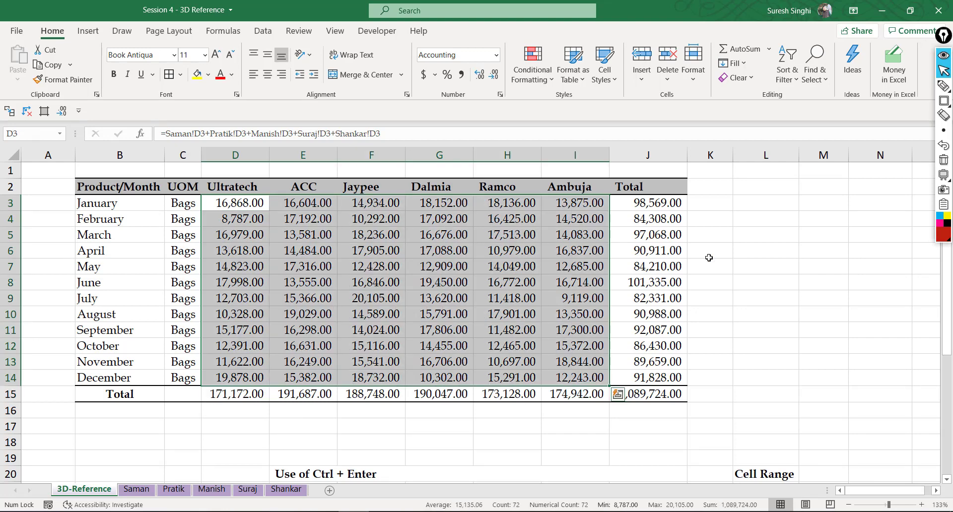
key("Delete")
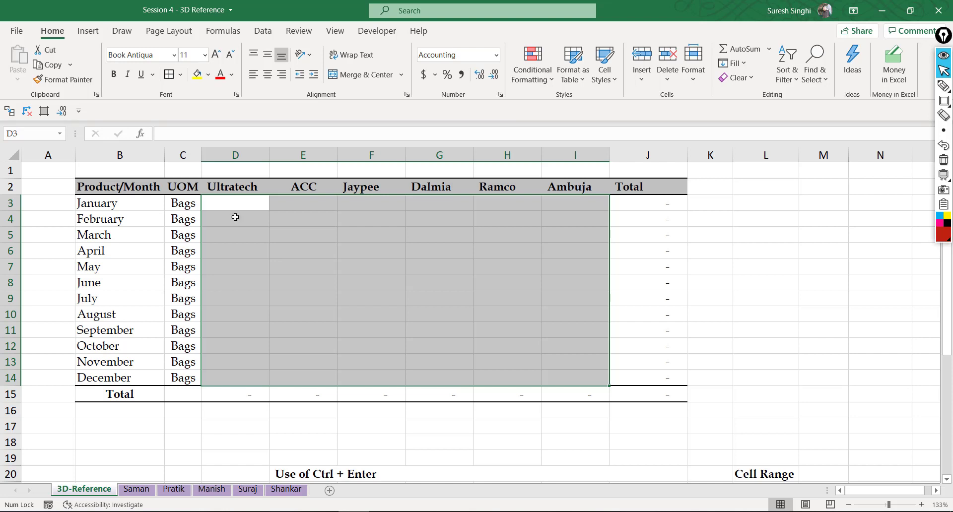
Fill D3:I14 in one entry with a 3D SUM of cell D3 spanning the first through last person-named sheets
type("=")
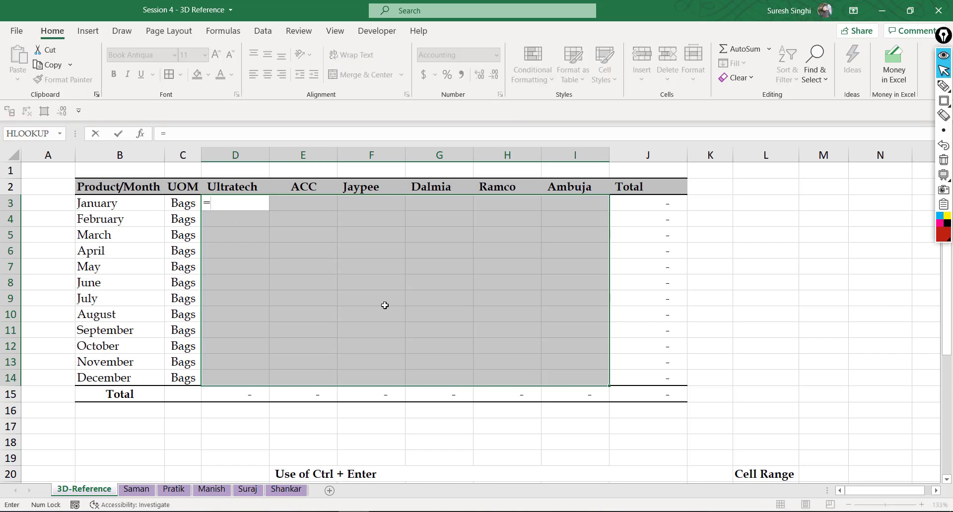
type("sum(")
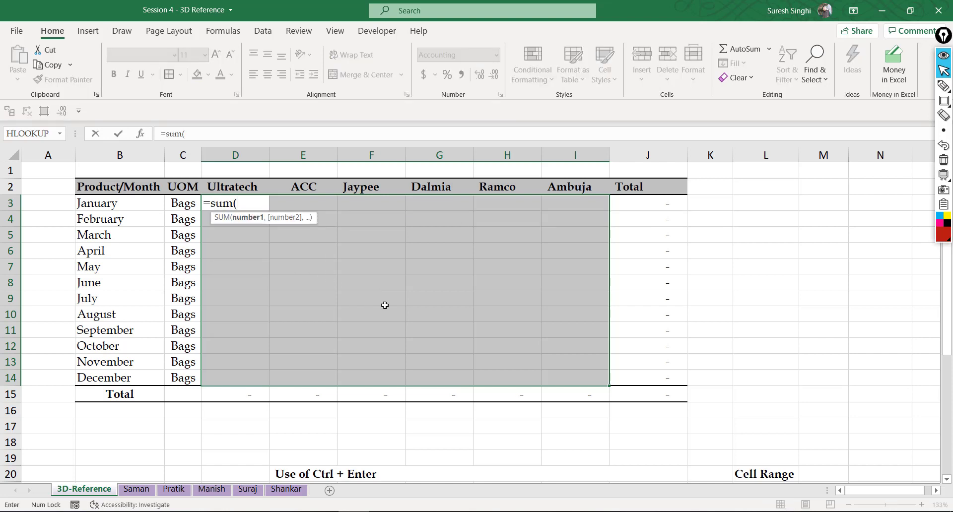
left_click(131, 491)
left_click(220, 205)
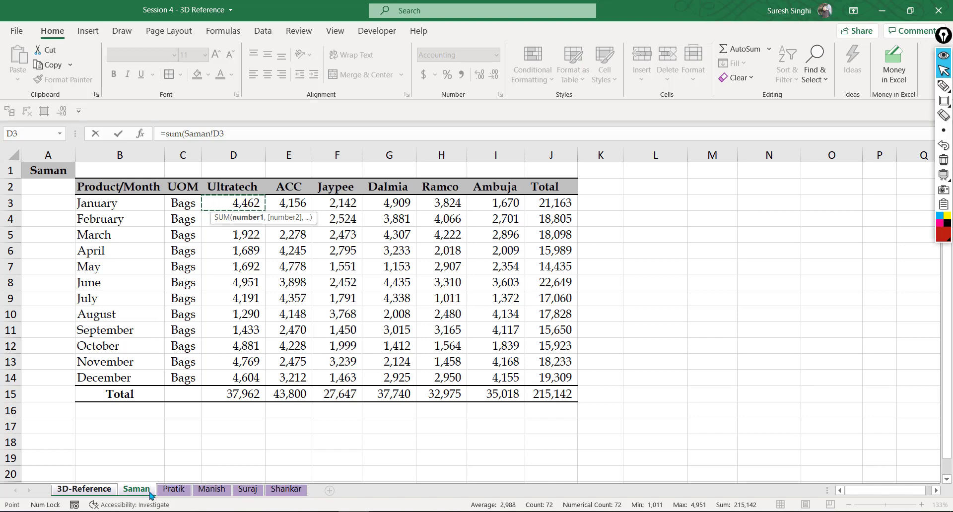
left_click(286, 493, "shift")
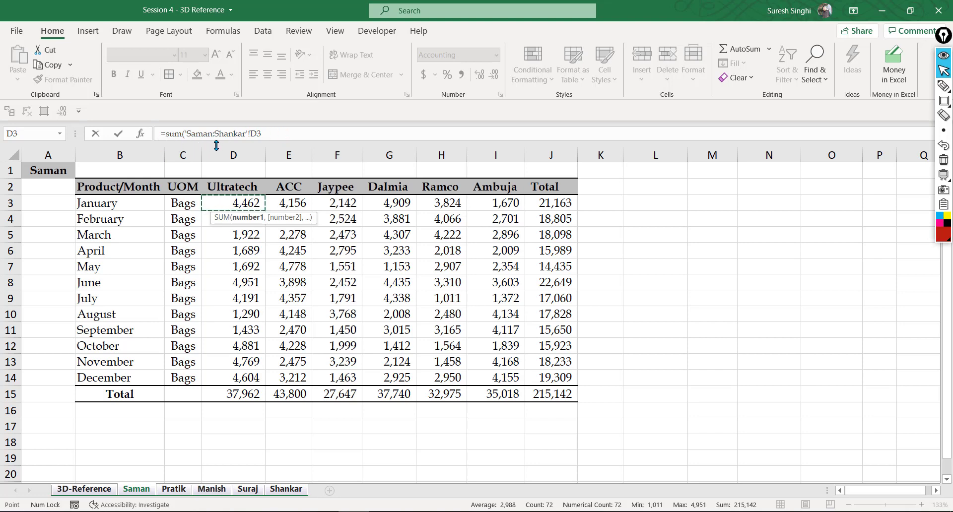
left_click(276, 134)
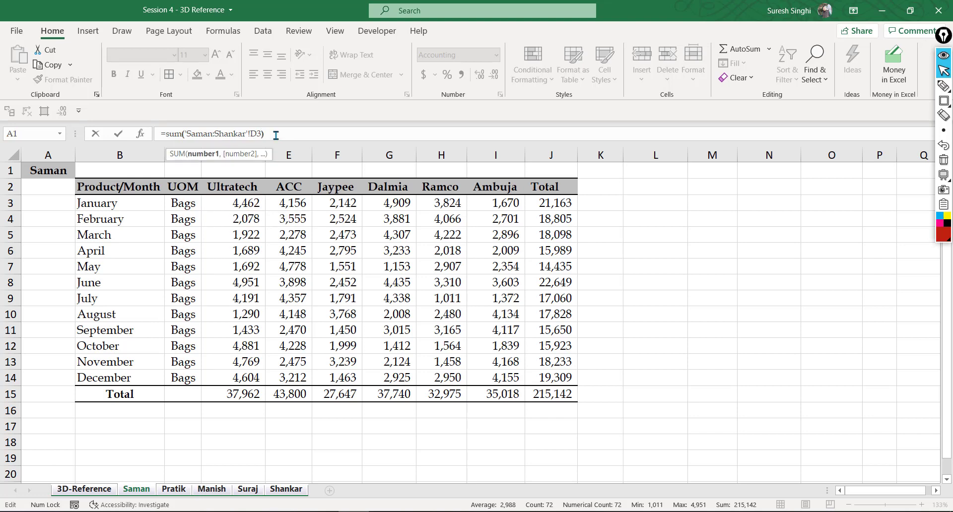
type(")")
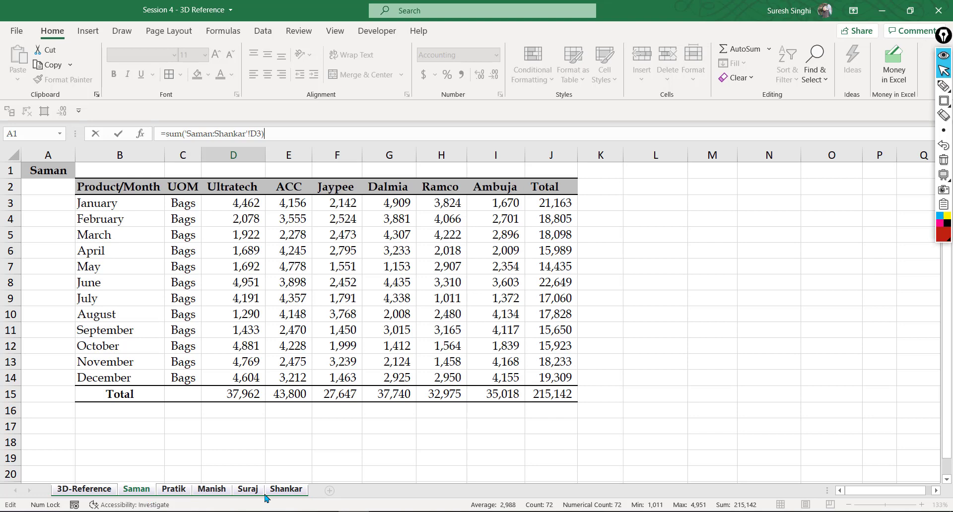
key("ctrl+Return")
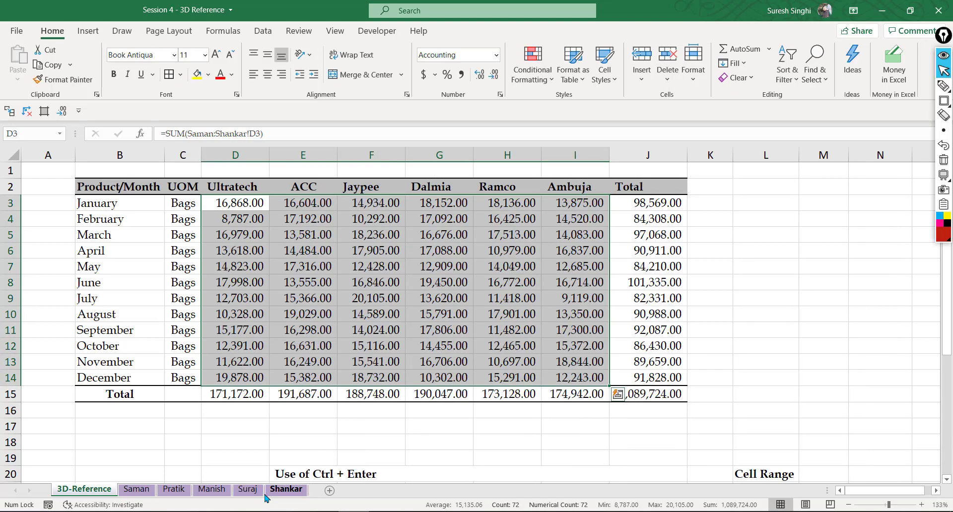
Check the grand total in J15 and examine the 3D SUM formula in D3
left_click(678, 392)
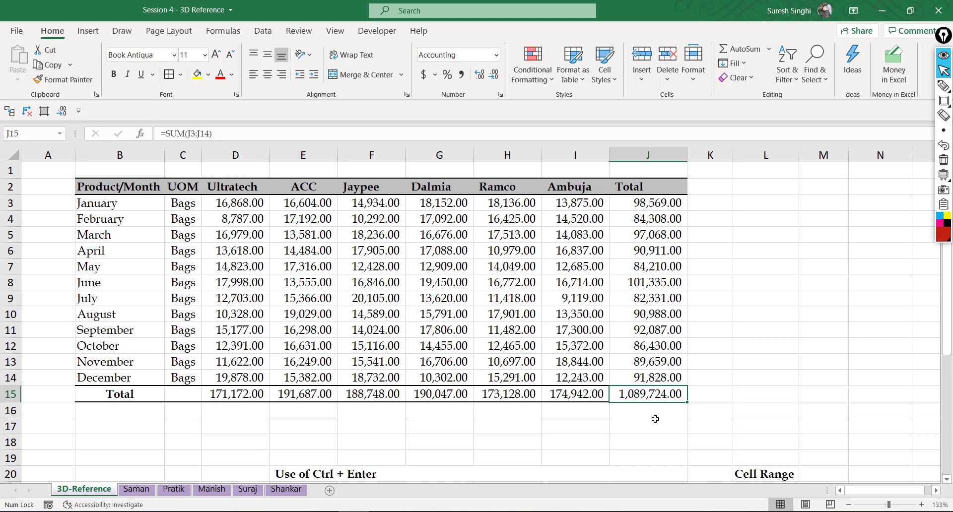
left_click(222, 206)
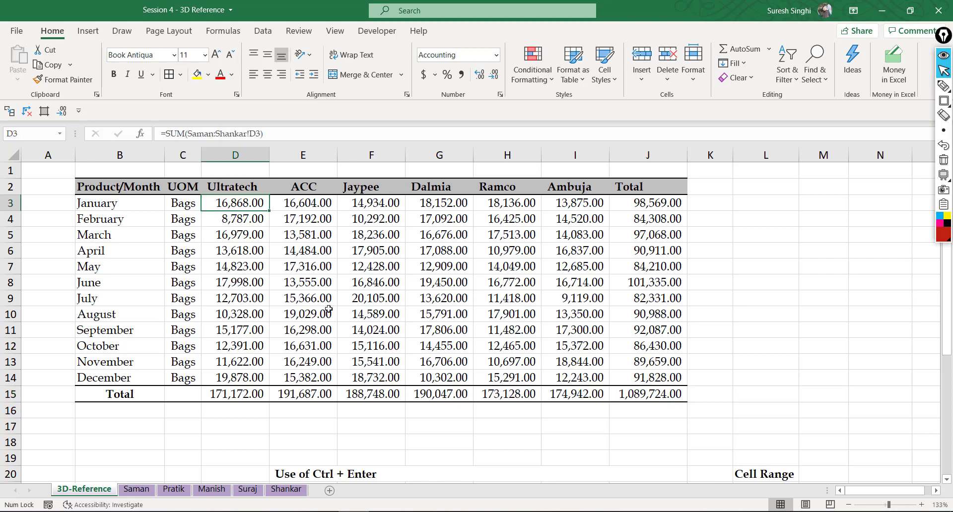
key("F2")
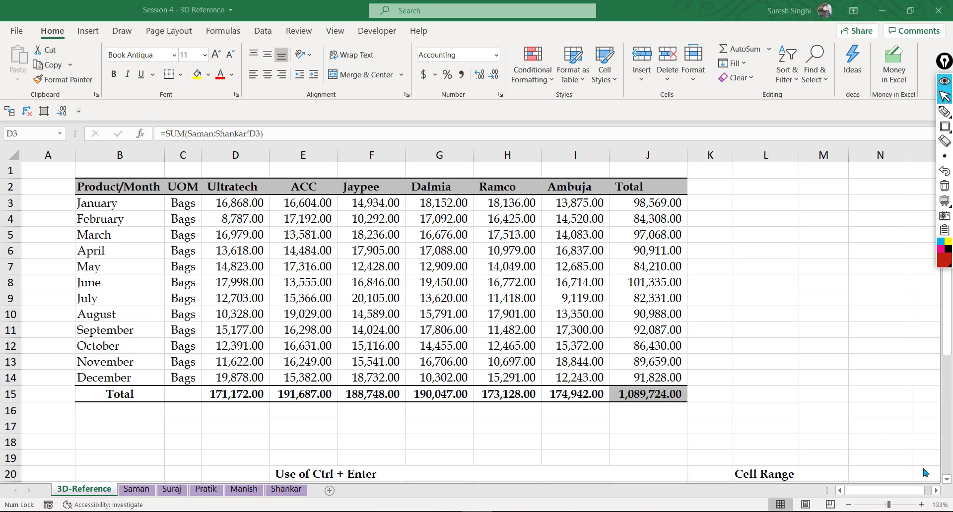
Outline the grand total in J15 with a red annotation rectangle
key("r")
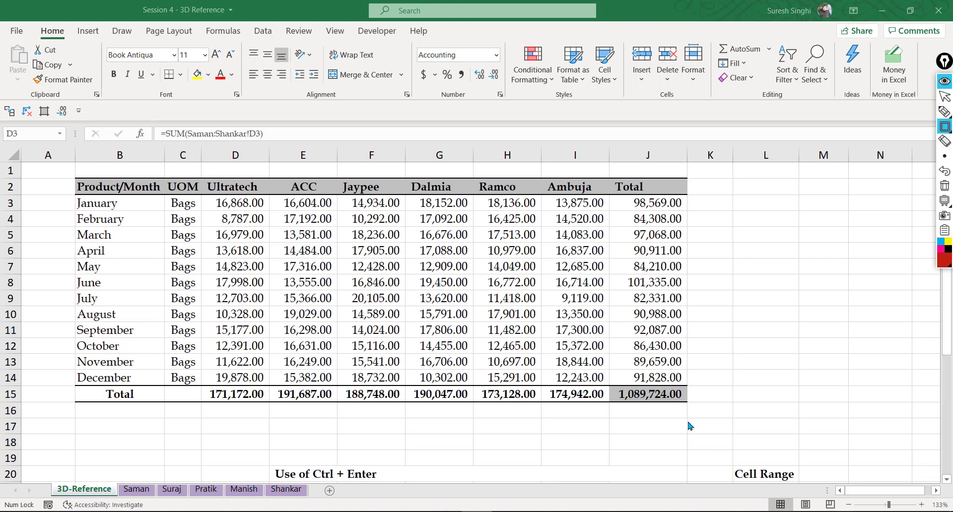
left_click_drag(609, 383, 689, 404)
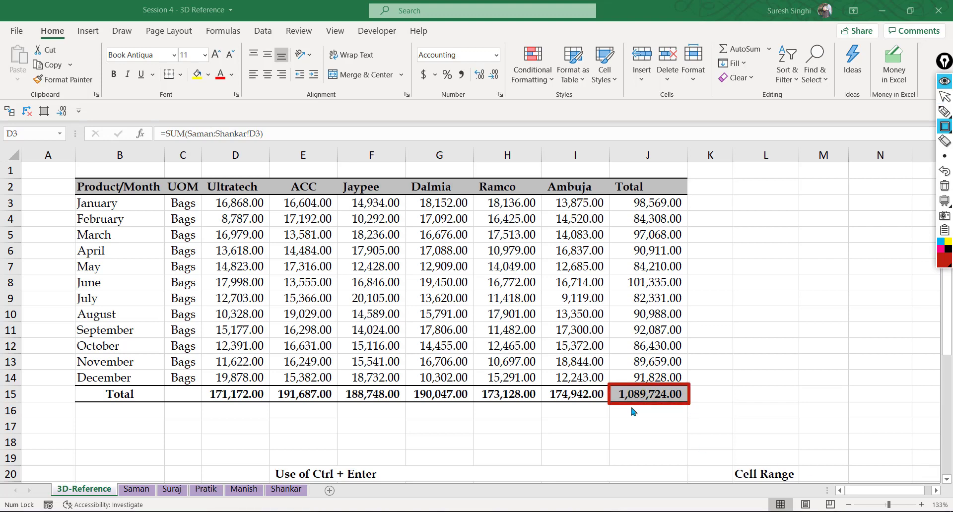
key("ctrl+shift+2")
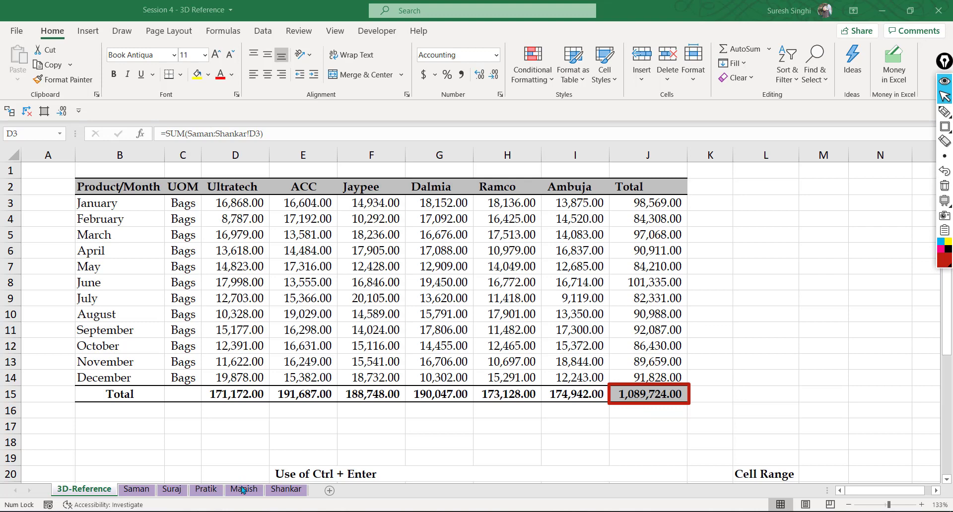
Move the third person-named sheet behind the last sheet and return to 3D-Reference to check the grand total
left_click(211, 492)
left_click(212, 491)
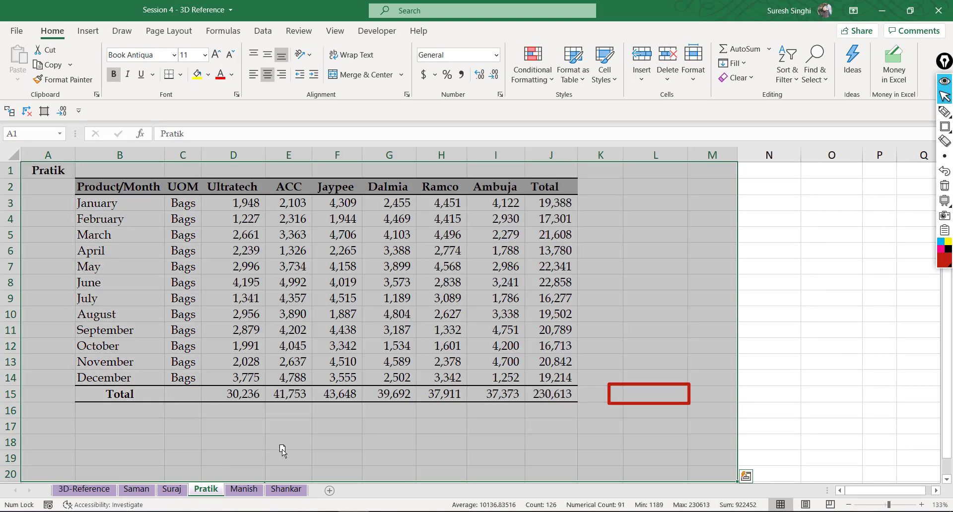
left_click_drag(318, 476, 318, 476)
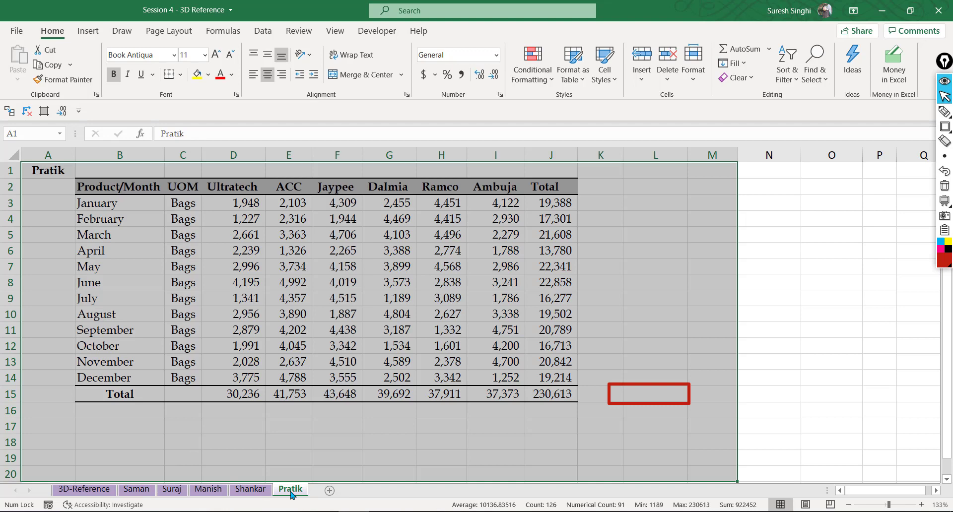
left_click(93, 495)
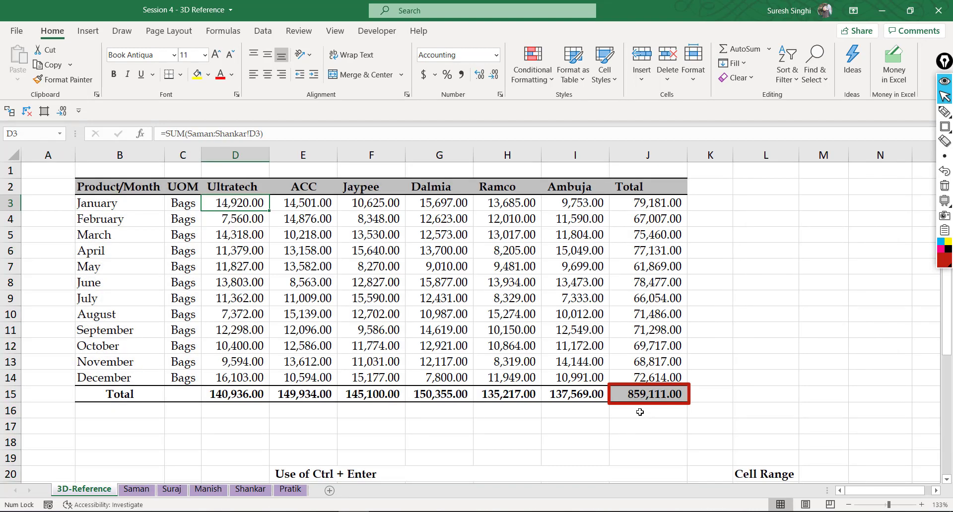
Move the current third person-named sheet directly after 3D-Reference and return to the summary to check the grand total
left_click(206, 493)
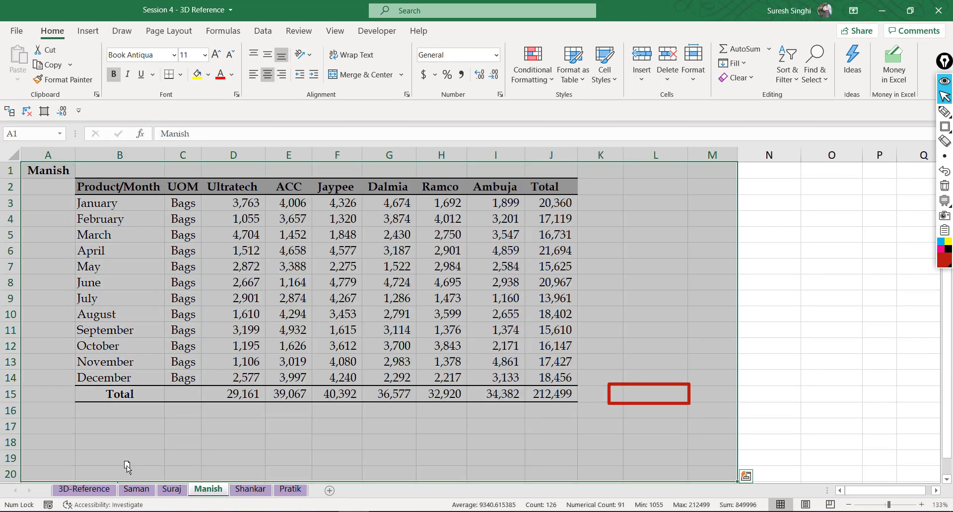
left_click_drag(122, 479, 122, 489)
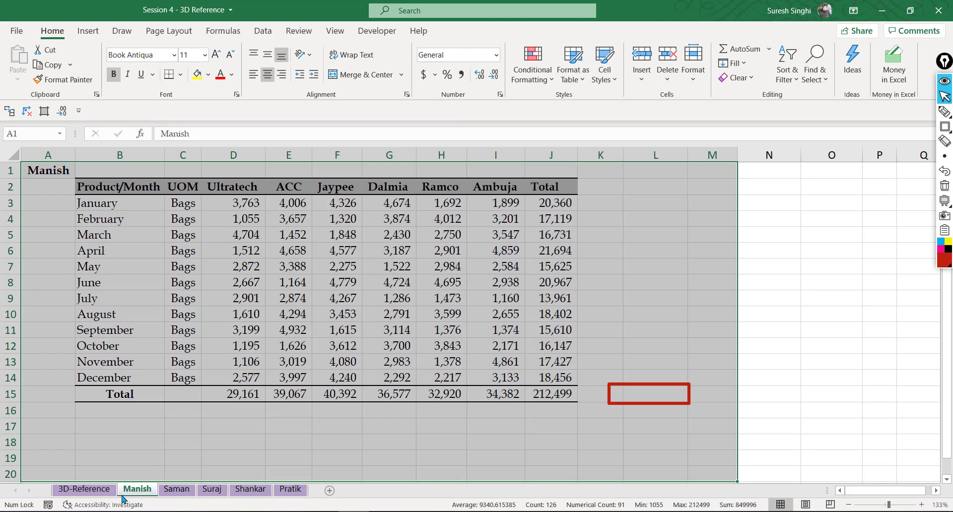
left_click(92, 491)
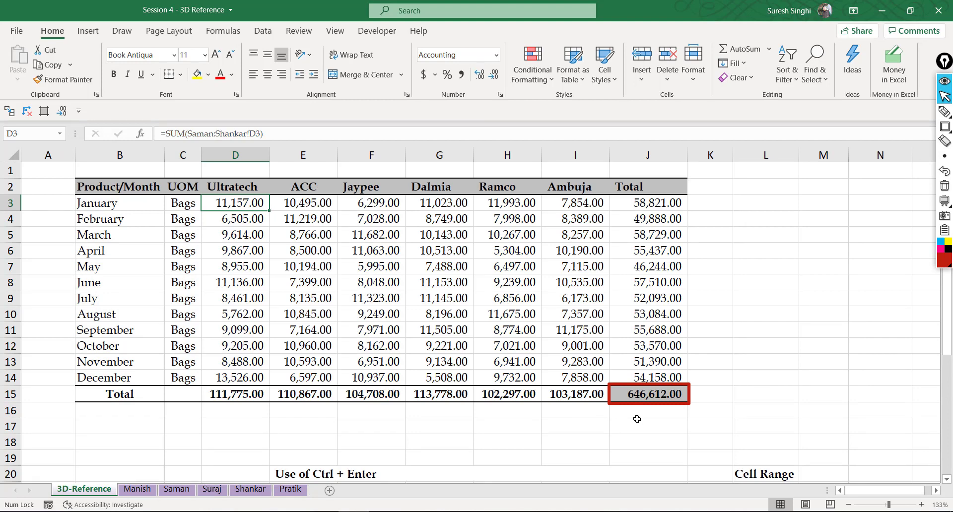
Move the first person-named sheet directly after the third one and return to 3D-Reference to check the grand total
left_click(141, 489)
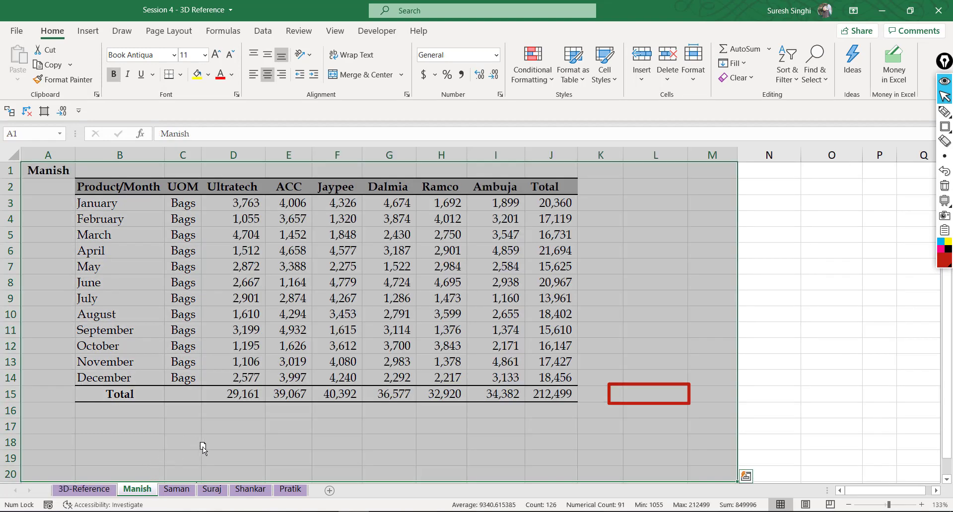
left_click_drag(231, 467, 231, 474)
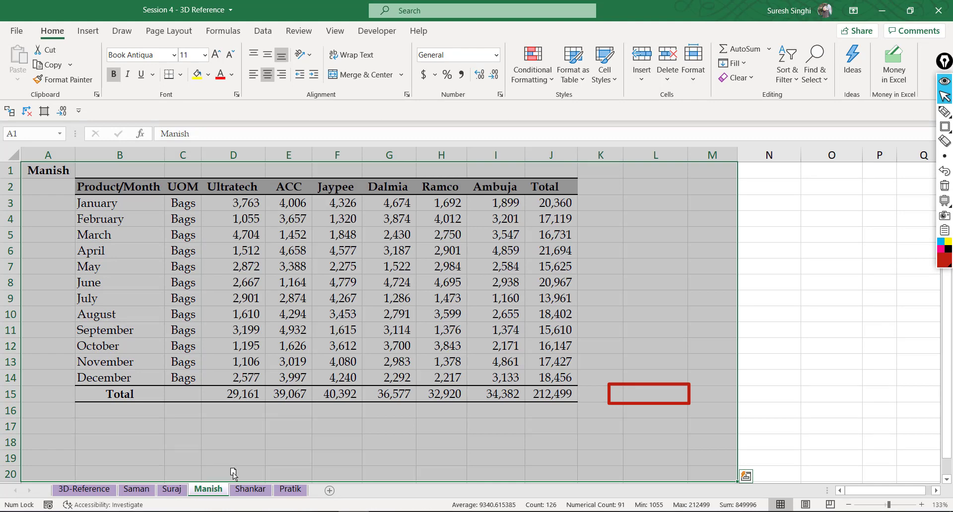
left_click(100, 489)
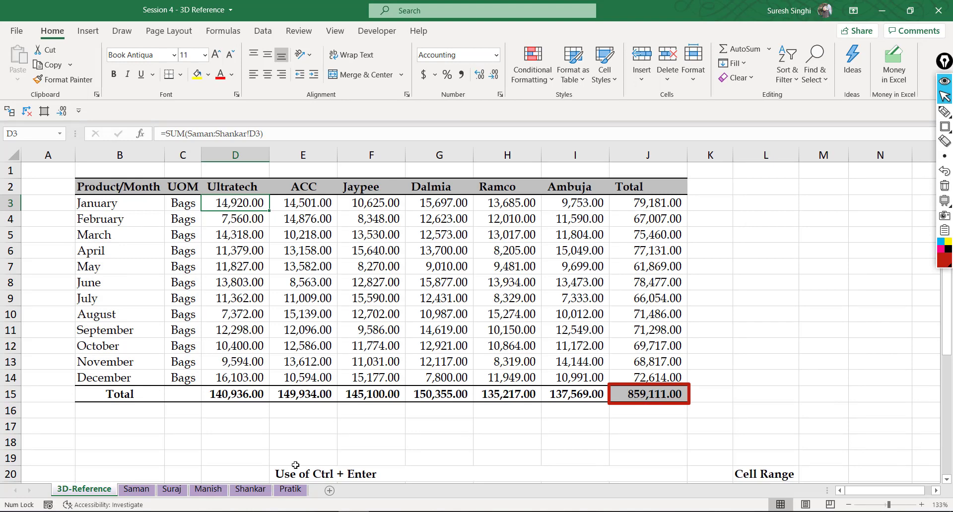
Move the last person-named sheet directly after the second one and return to 3D-Reference to check the grand total
left_click(290, 490)
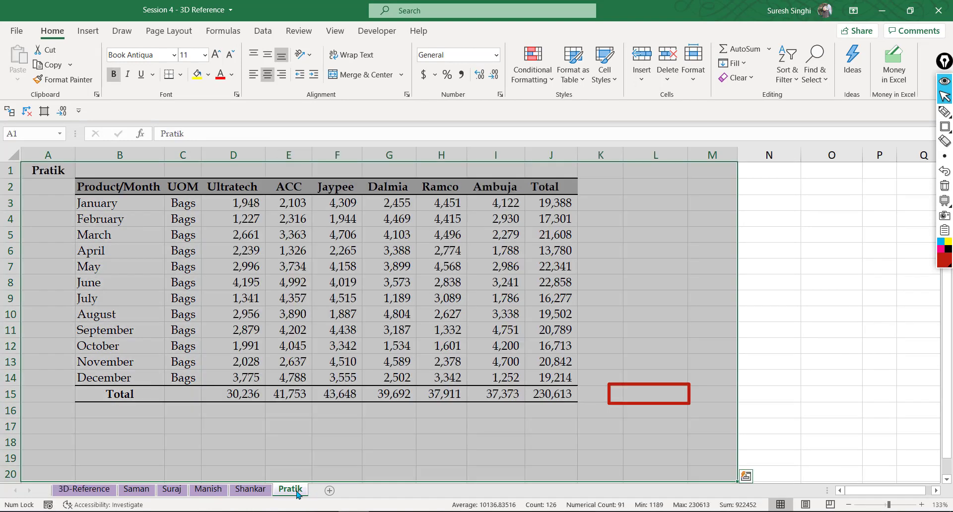
left_click_drag(296, 493, 192, 474)
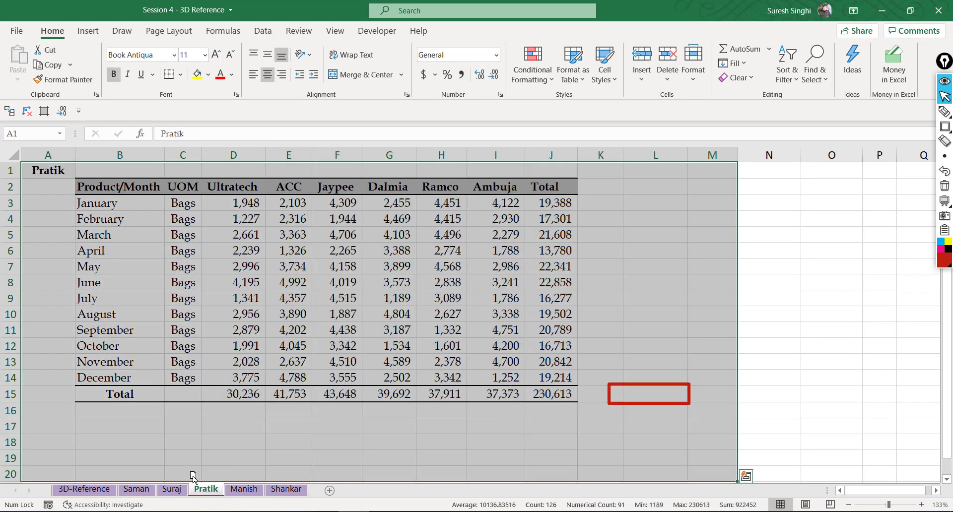
left_click(84, 490)
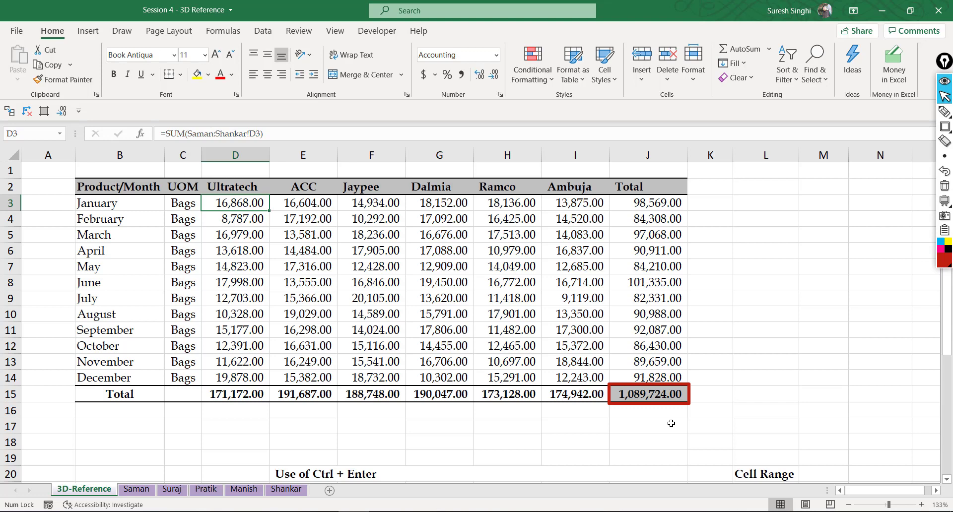
Draw a red horizontal annotation arrow above the table from column B to K and a vertical one down column A to row 15
left_click(944, 126)
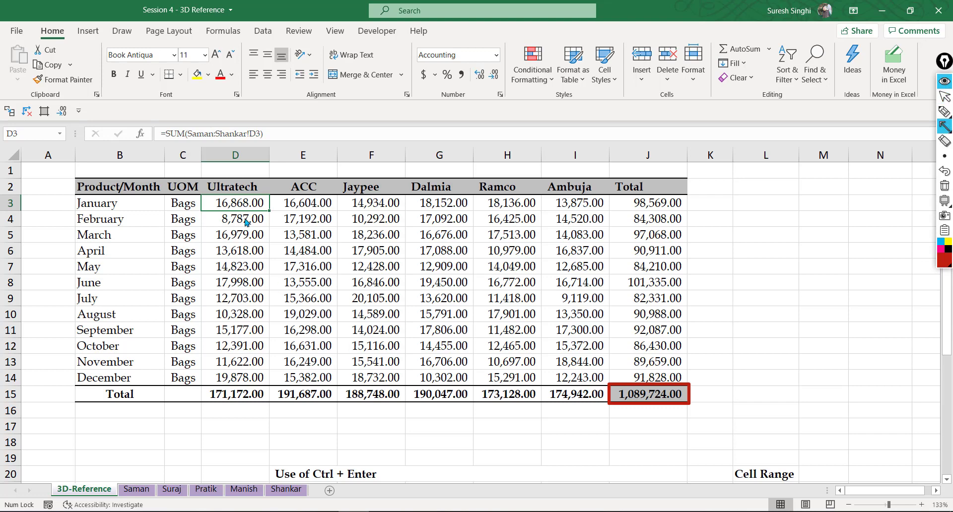
left_click_drag(80, 170, 242, 163)
left_click_drag(337, 160, 717, 169)
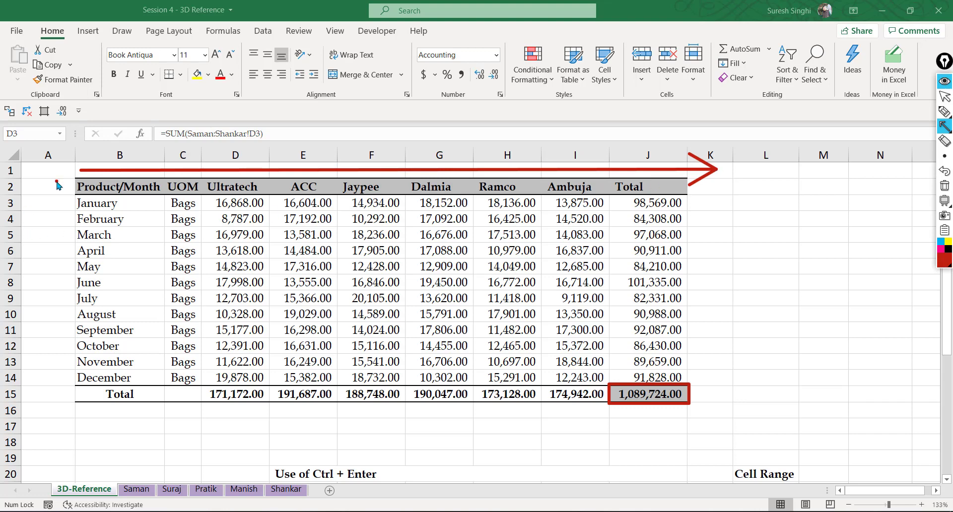
left_click_drag(56, 181, 57, 399)
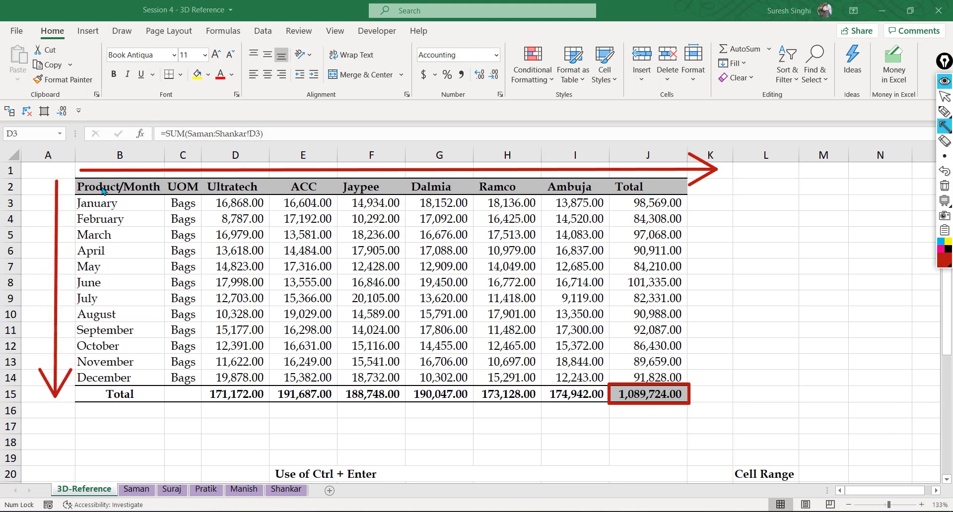
key("ctrl+shift+2")
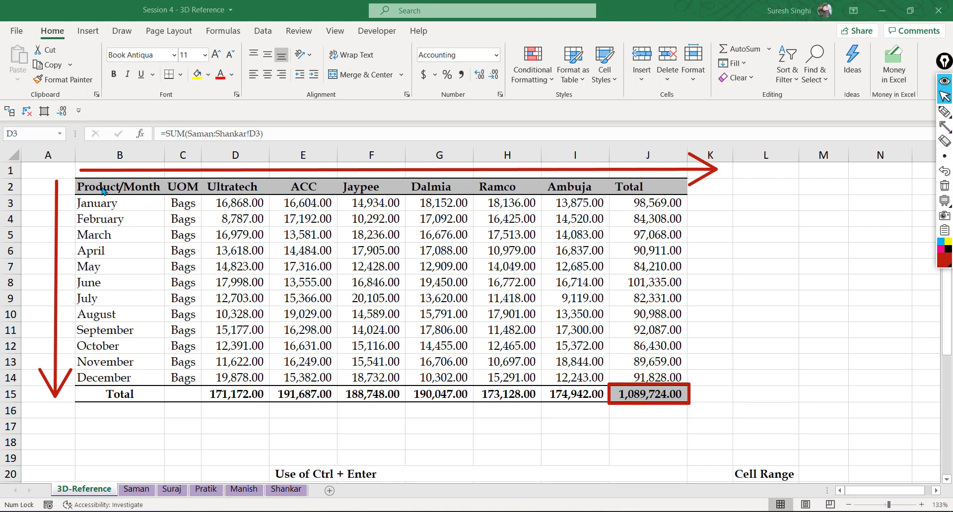
Compare the table layout on the first and last person-named sheets with the annotation arrows and return to 3D-Reference
left_click(139, 491)
left_click(139, 490)
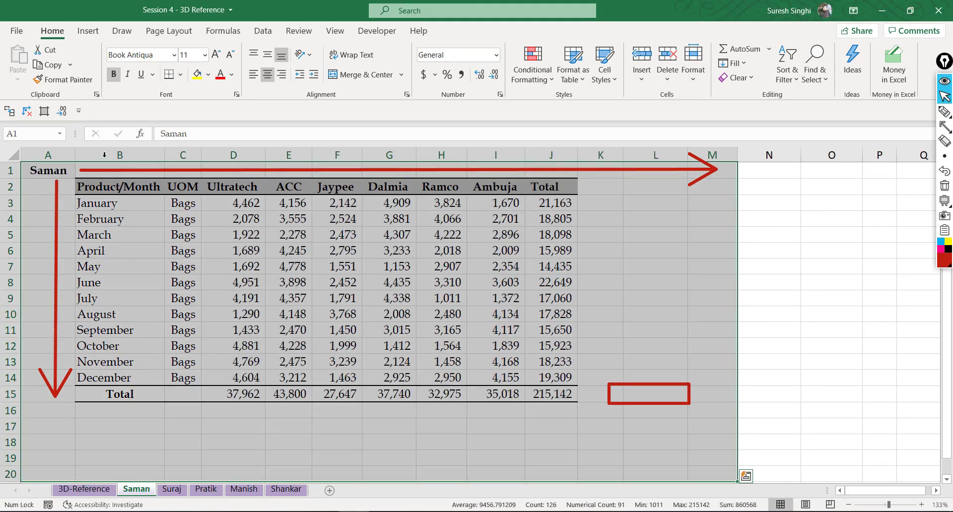
left_click(286, 490)
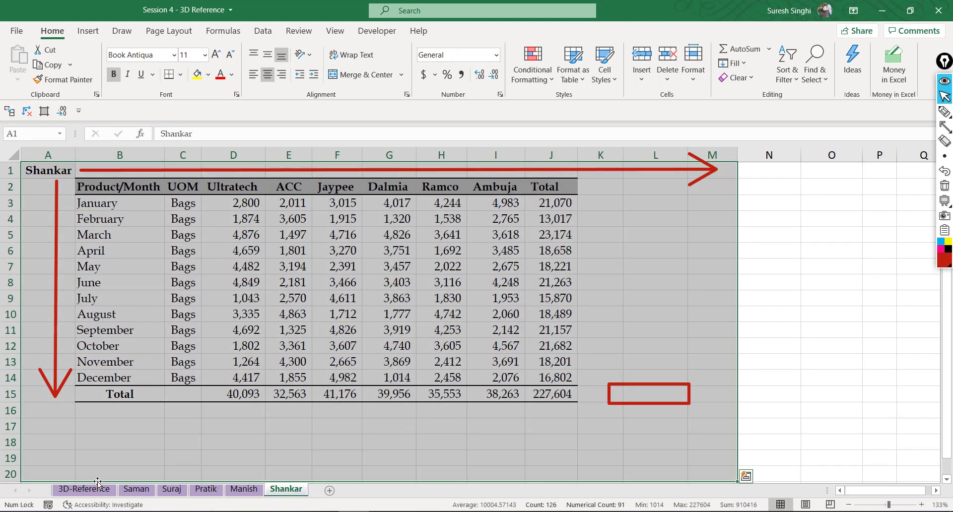
left_click(84, 490)
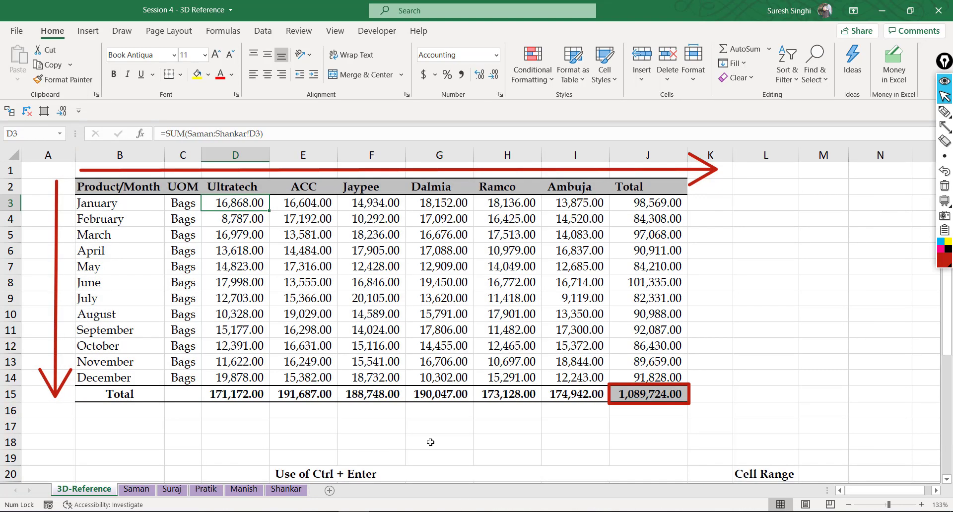